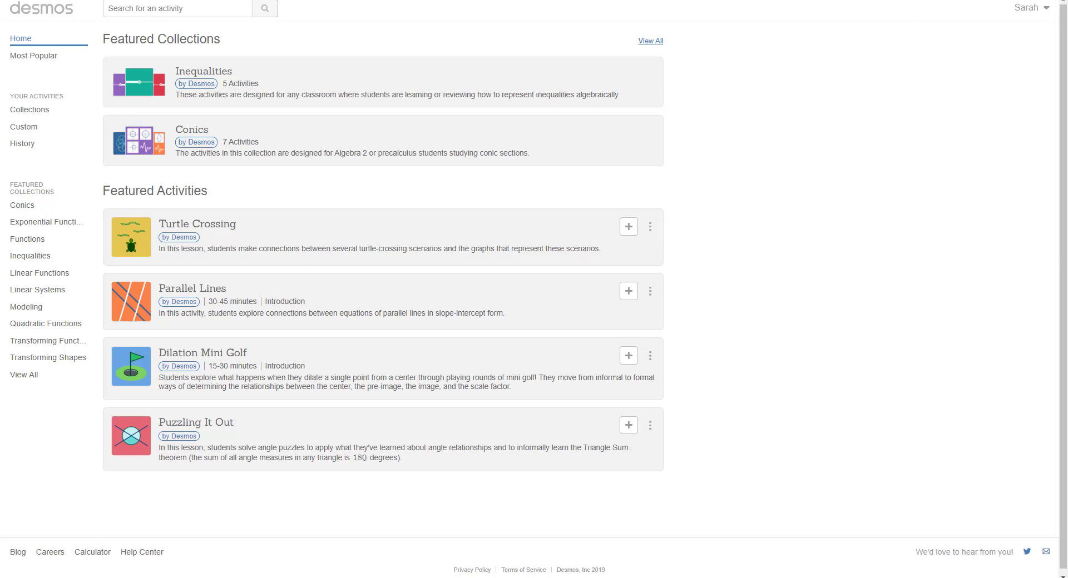
- Open the custom activity Probability Examples for editing
left_click(154, 9)
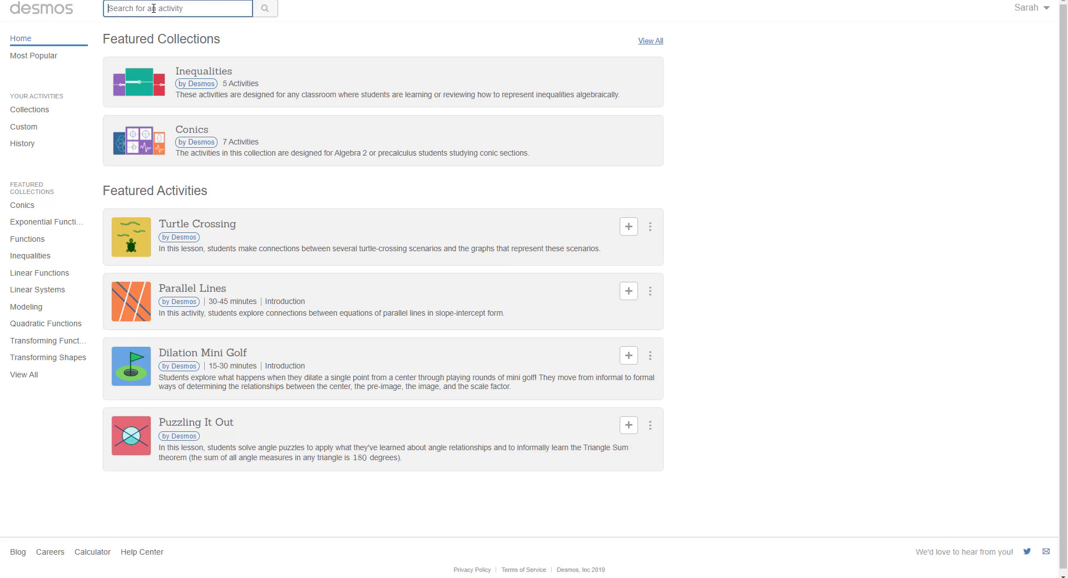
left_click(40, 130)
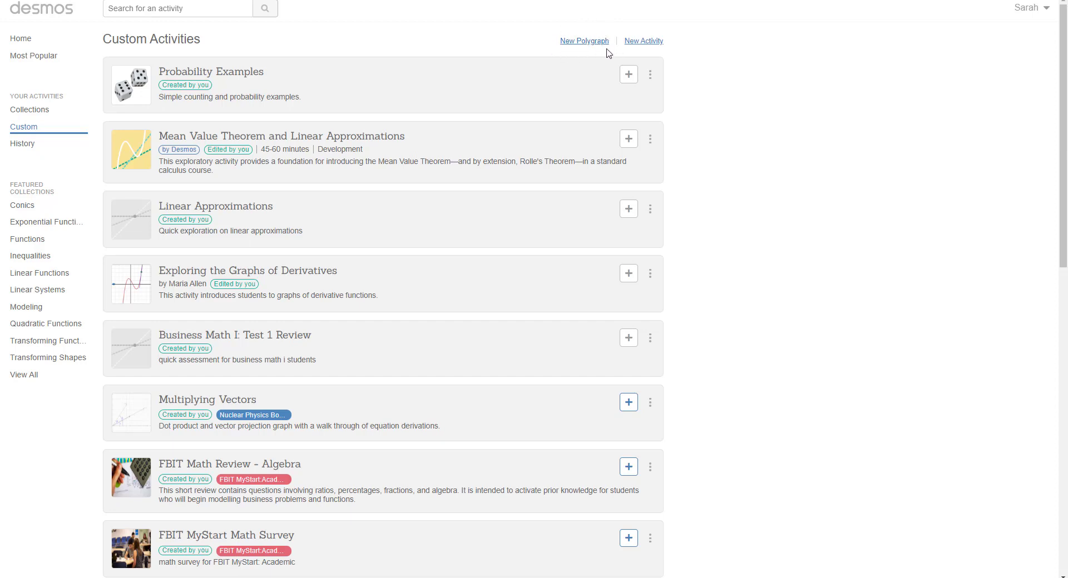
left_click(650, 78)
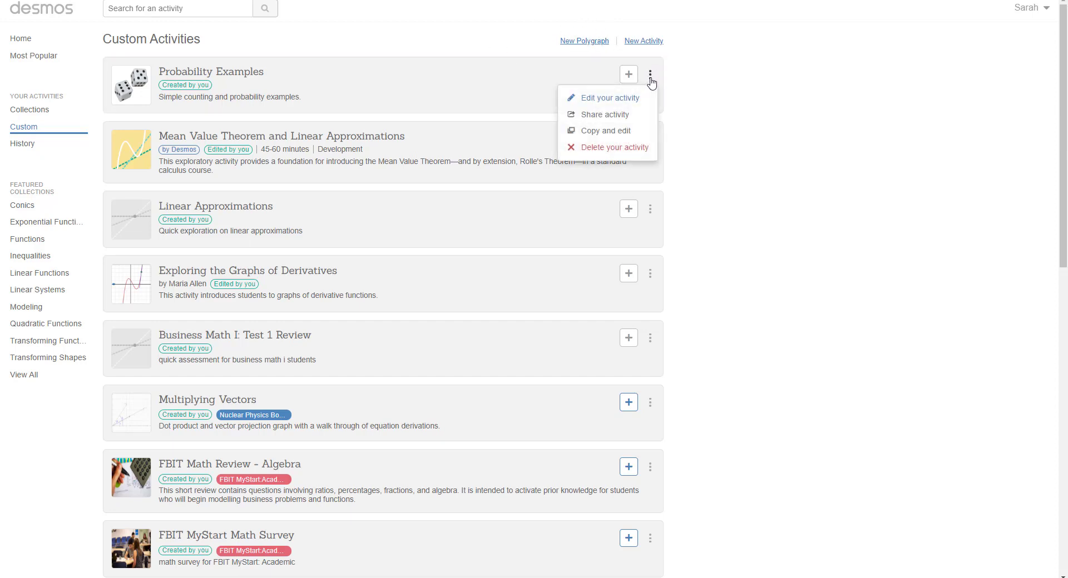
left_click(626, 102)
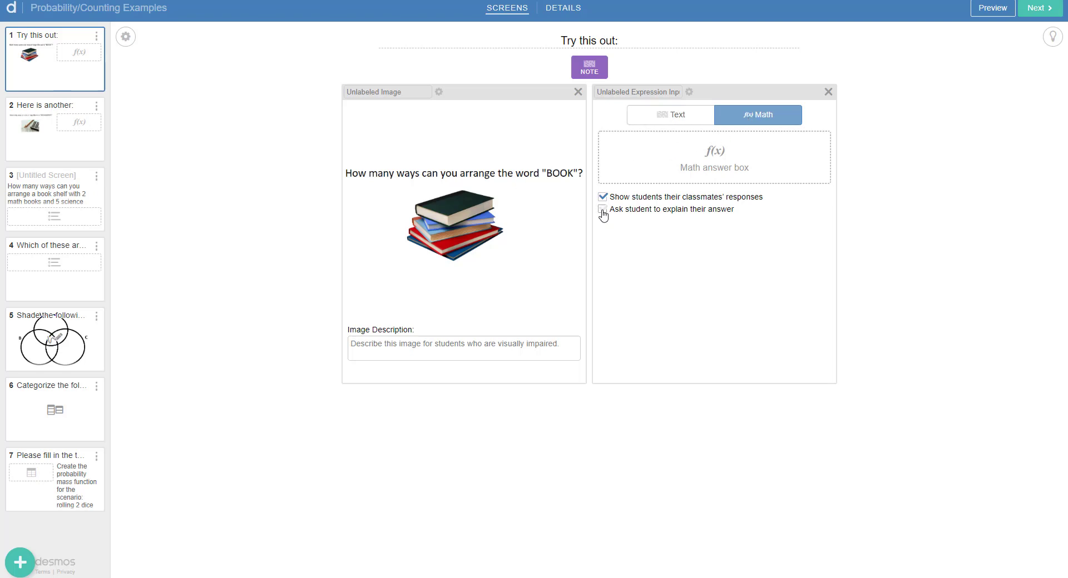
- Review the counting question screens and the multiple-choice screens, including the answer options for the bookshelf and independent events questions
left_click(80, 151)
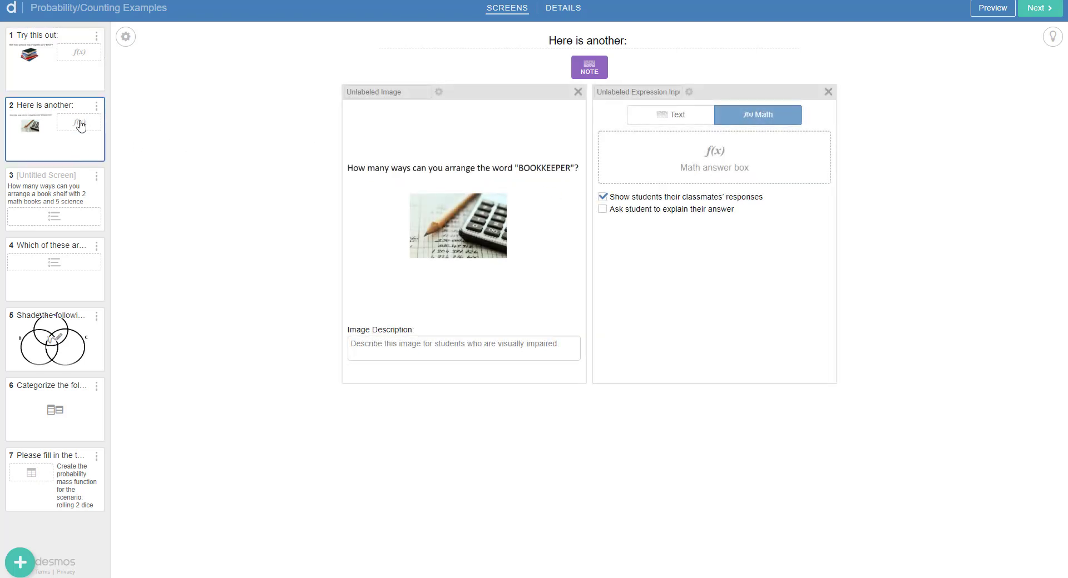
left_click(67, 66)
left_click(81, 134)
left_click(99, 197)
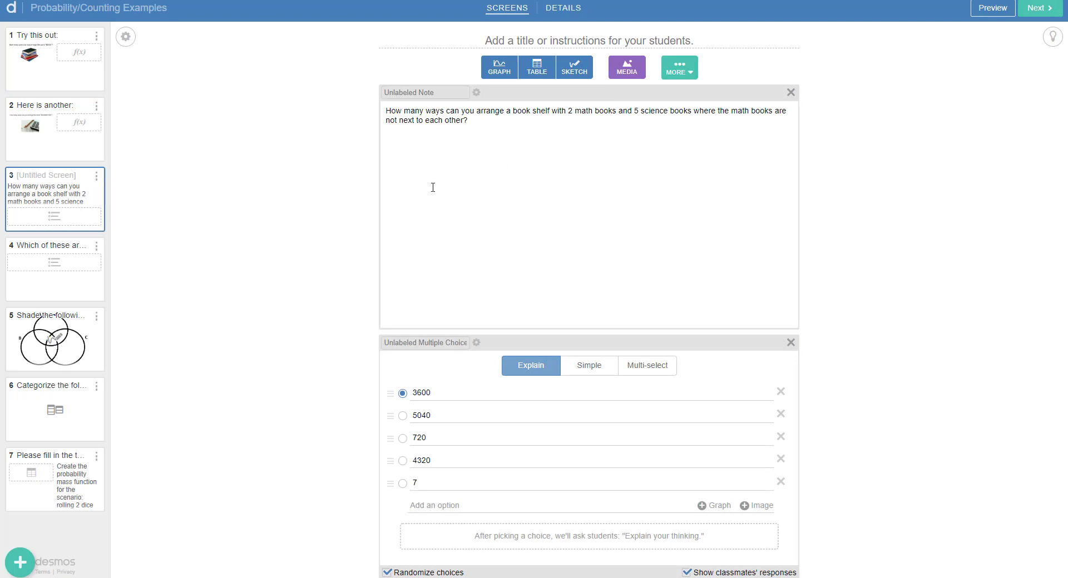
left_click(44, 277)
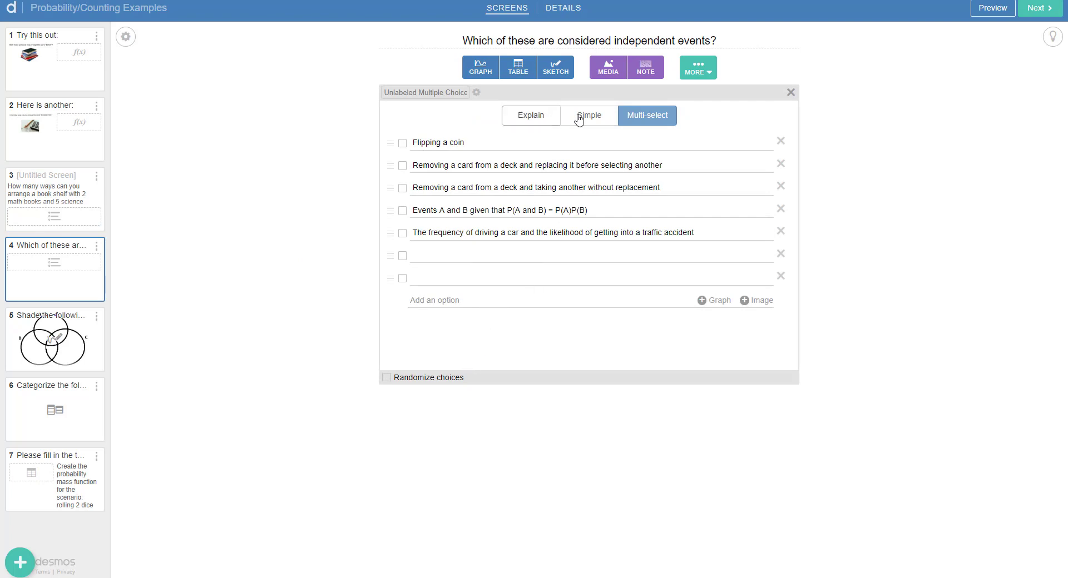
left_click(386, 377)
- Examine the Venn diagram sketch screen and its background options, along with the card sort and table screens
left_click(85, 333)
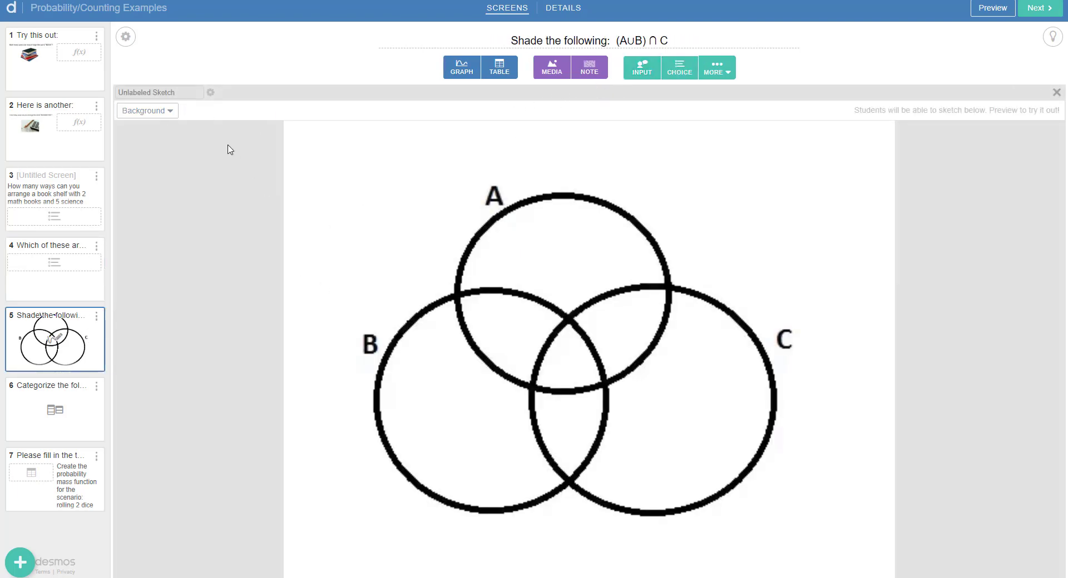
left_click(170, 114)
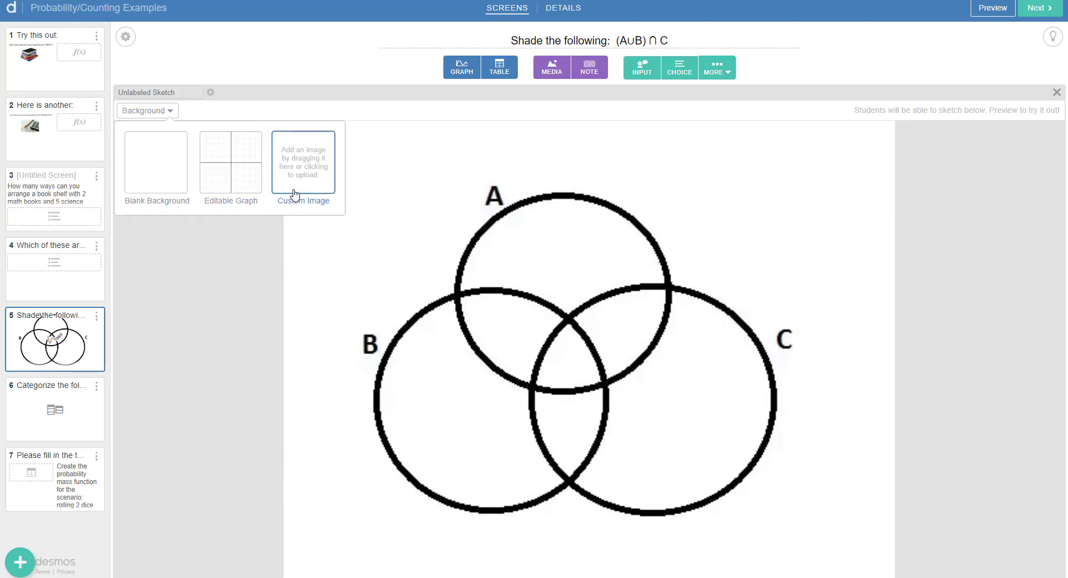
left_click(233, 248)
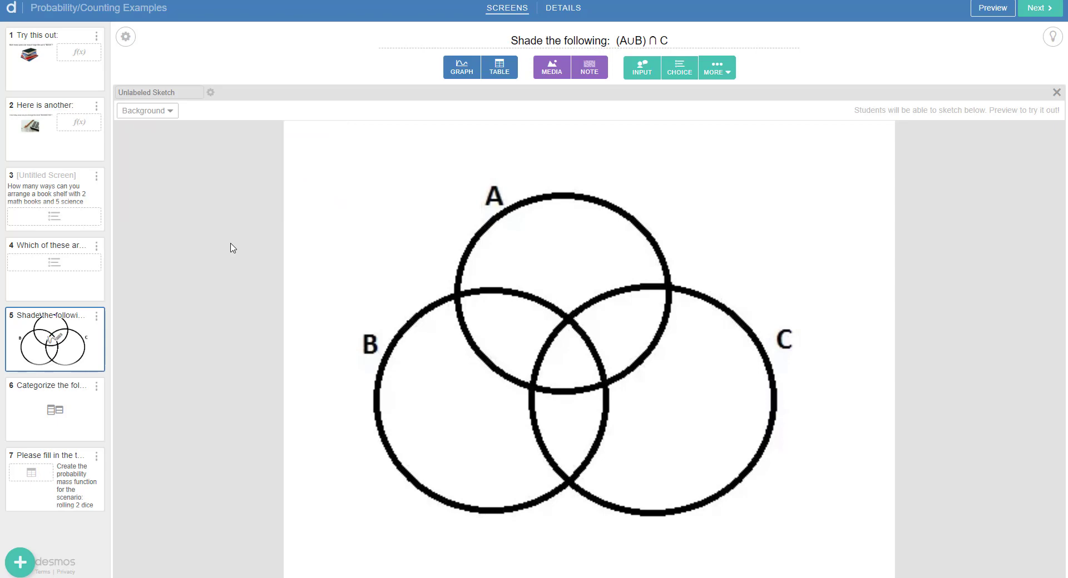
left_click(50, 422)
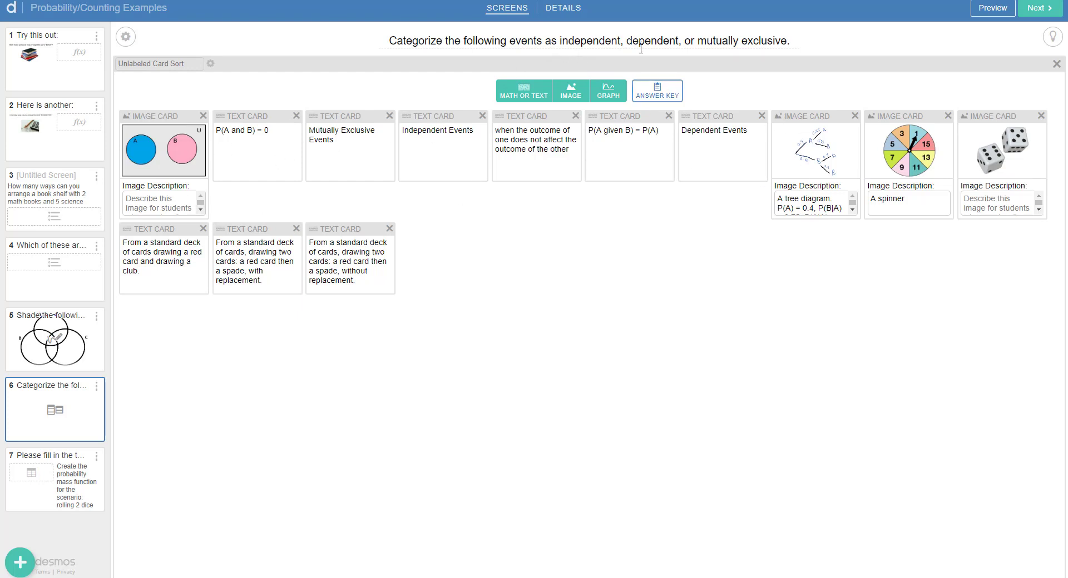
left_click(52, 479)
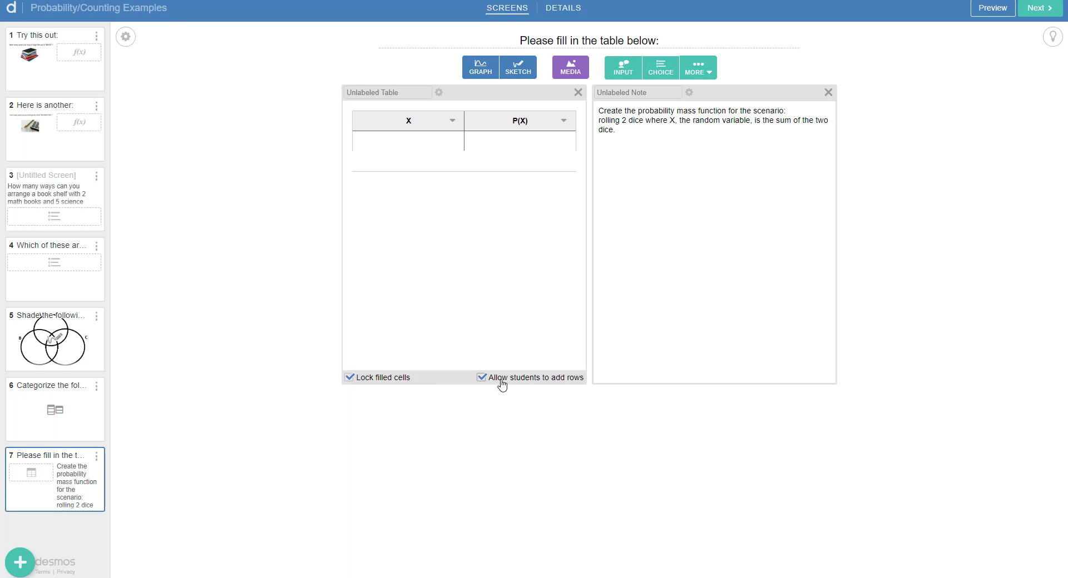
- Add a new screen 8 with a graph and a sketch, and remove the sketch
left_click(20, 563)
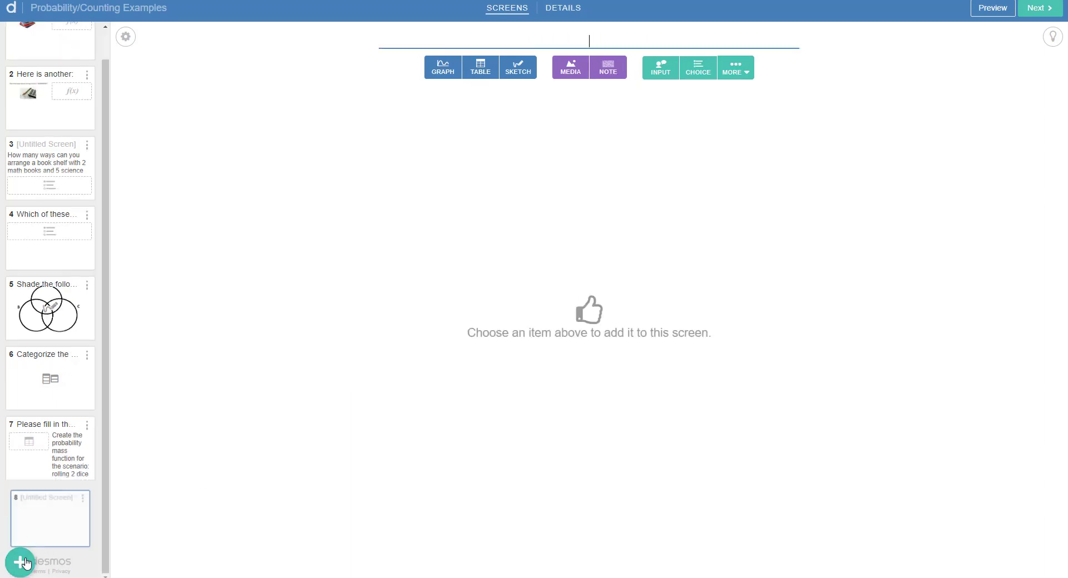
left_click(446, 78)
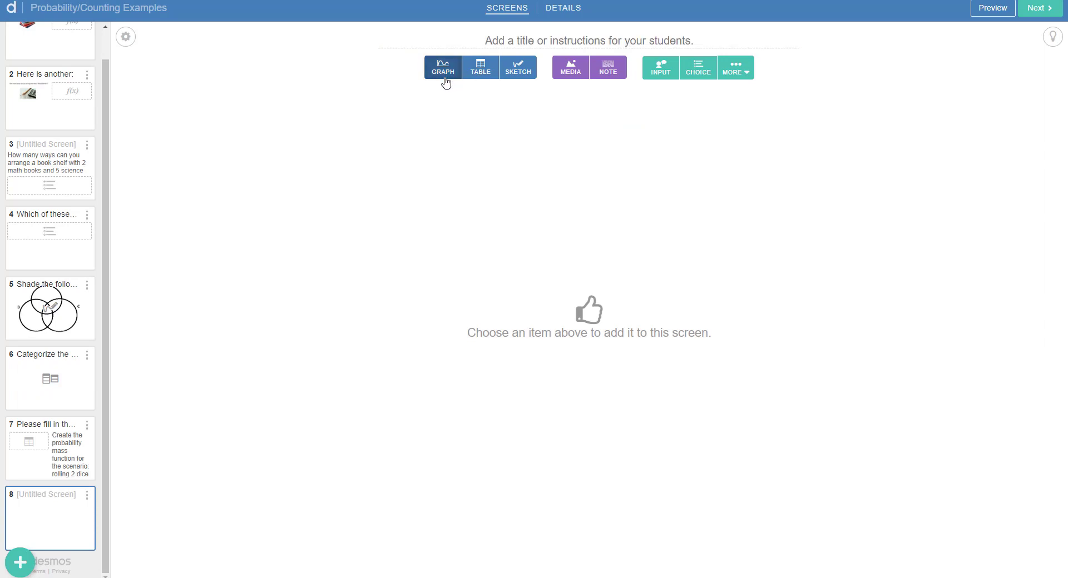
left_click(492, 82)
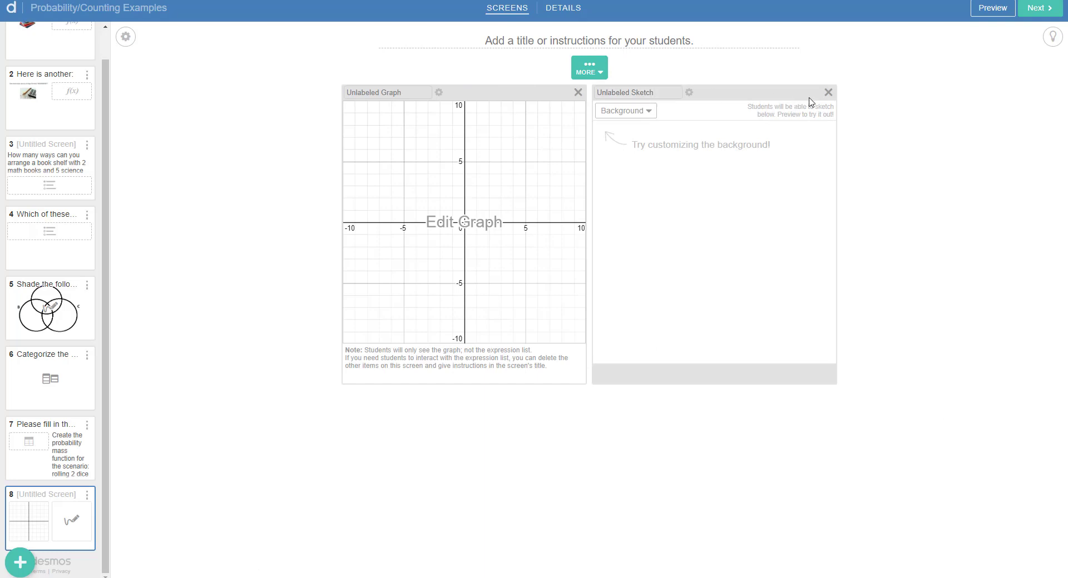
left_click(829, 92)
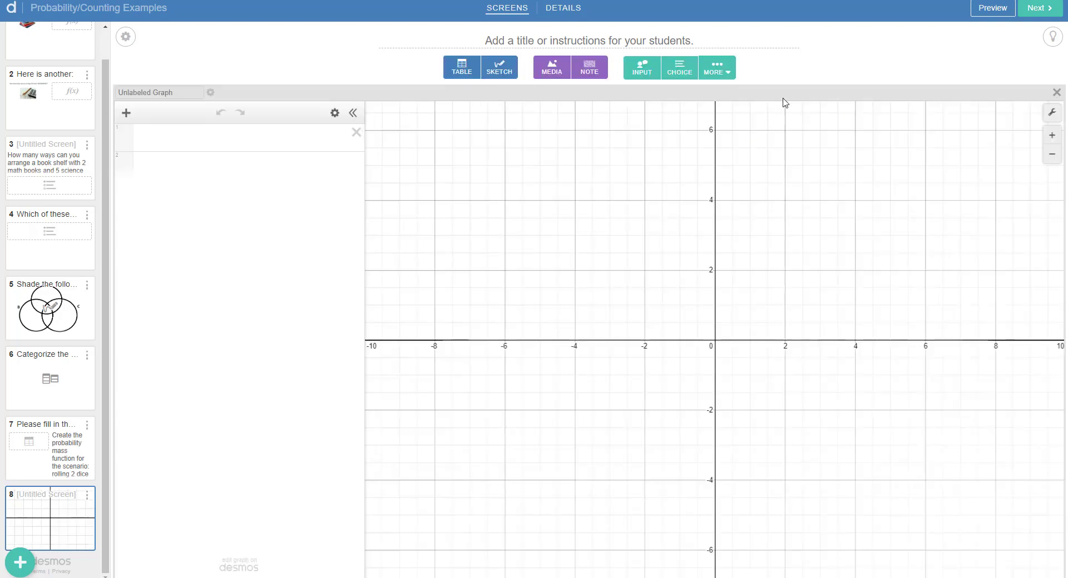
- Replace the graph on screen 8 with a media item, and add a note and a multiple-choice item
left_click(551, 68)
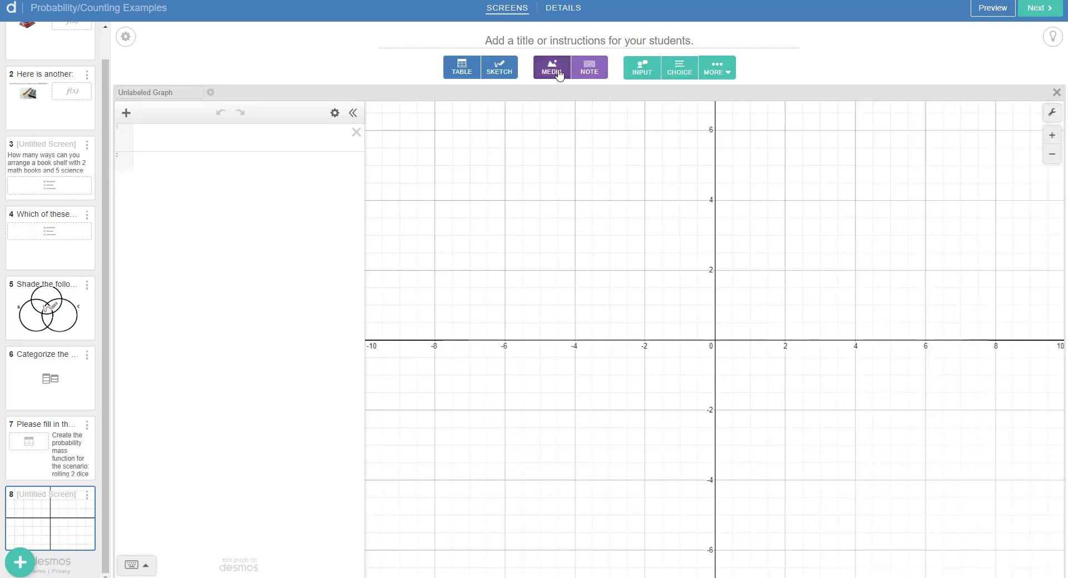
left_click(828, 64)
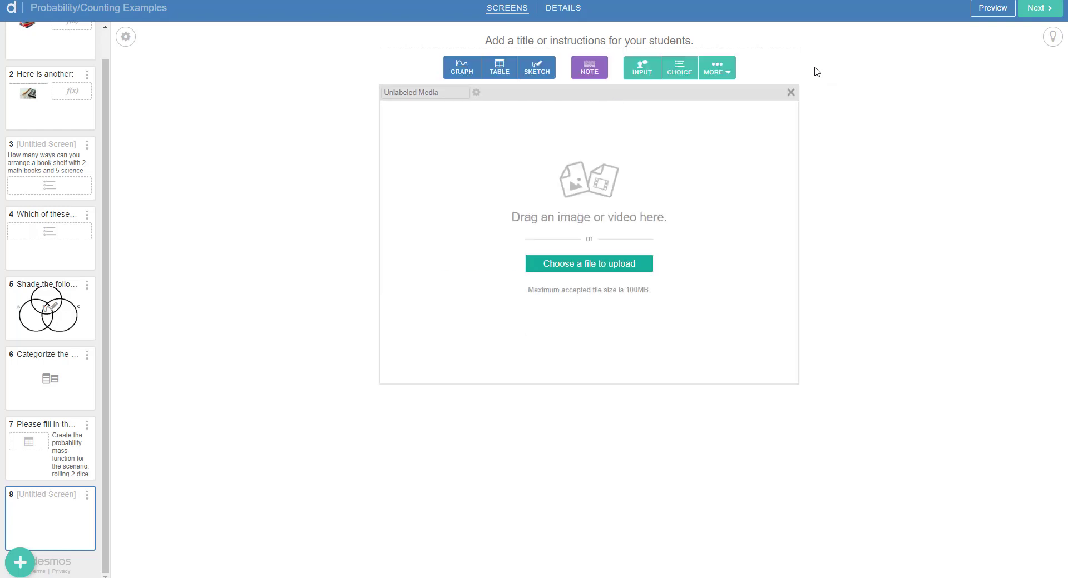
left_click(592, 69)
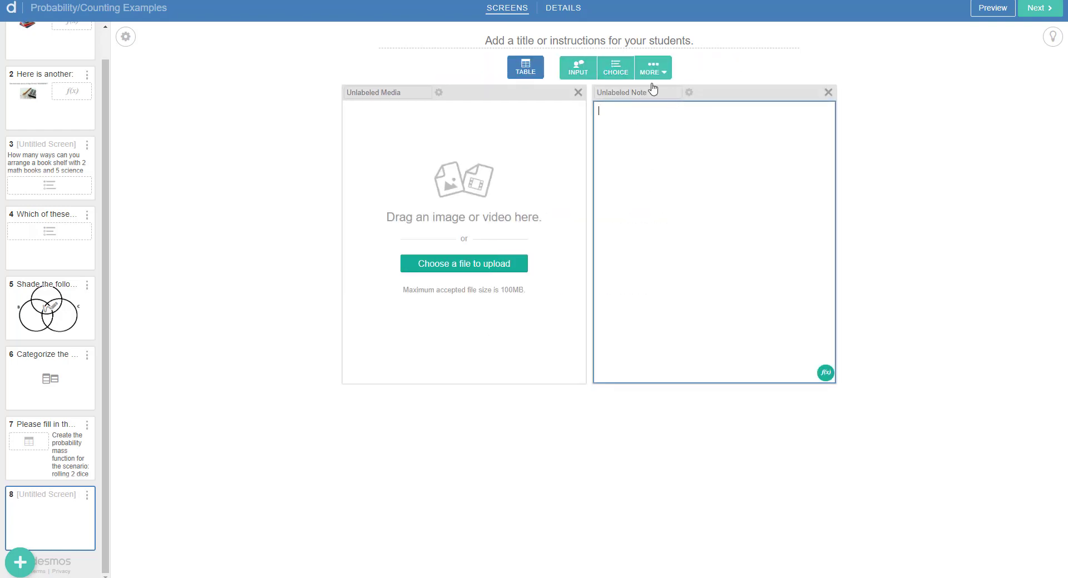
left_click(615, 69)
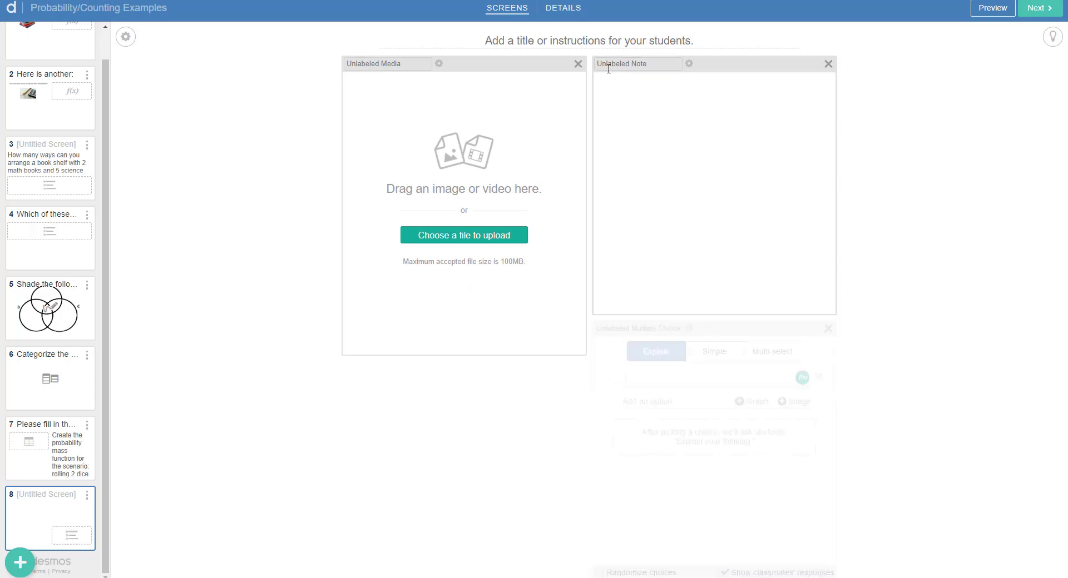
- Remove the items from screen 8 and delete the empty screen
left_click(828, 64)
left_click(826, 91)
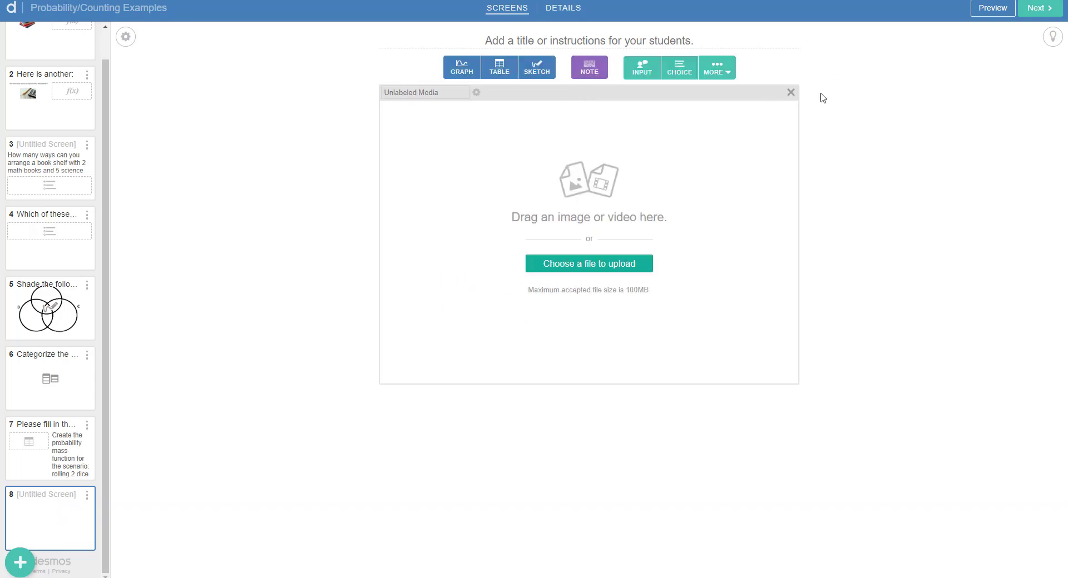
left_click(790, 92)
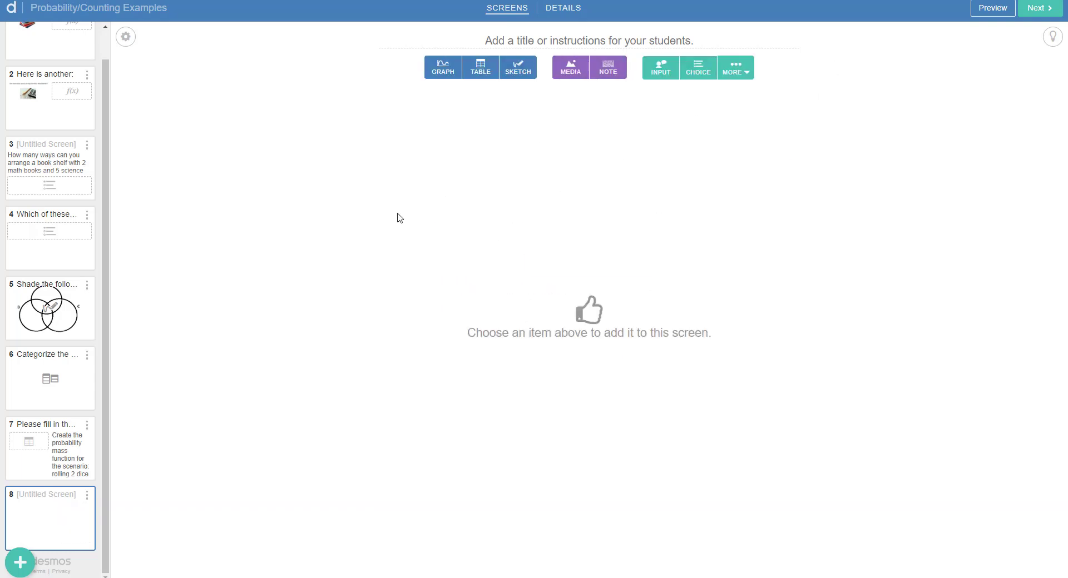
left_click(87, 500)
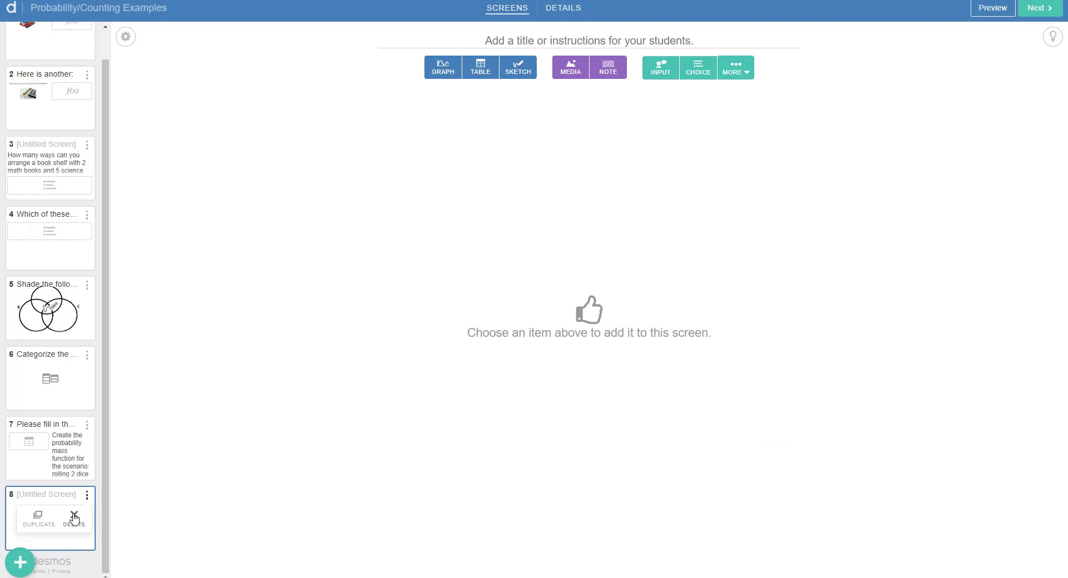
left_click(74, 519)
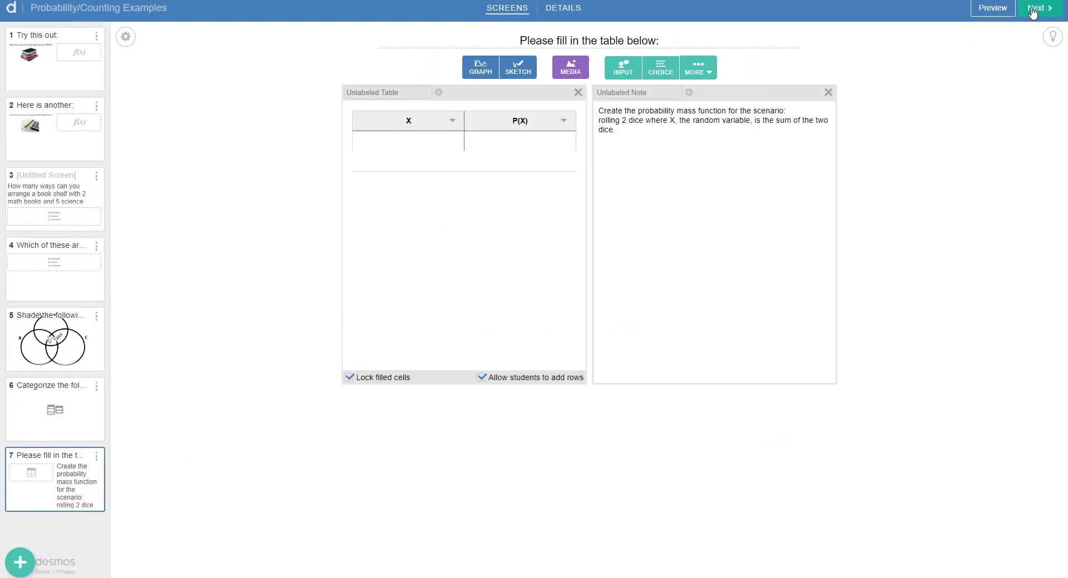
- Publish the activity and open its existing class's dashboard, dismissing the student join invitation
left_click(1033, 10)
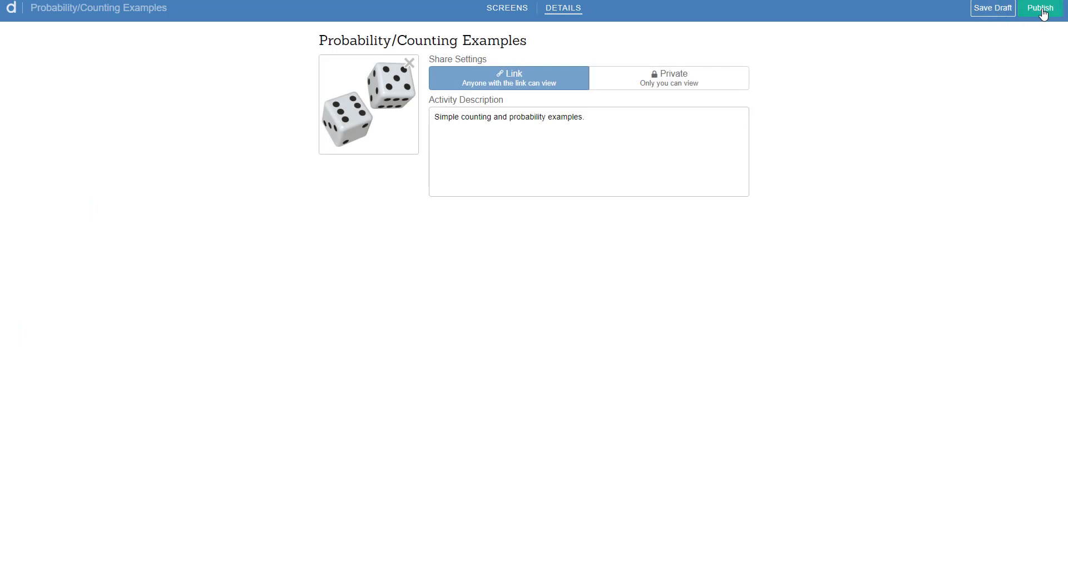
left_click(1041, 10)
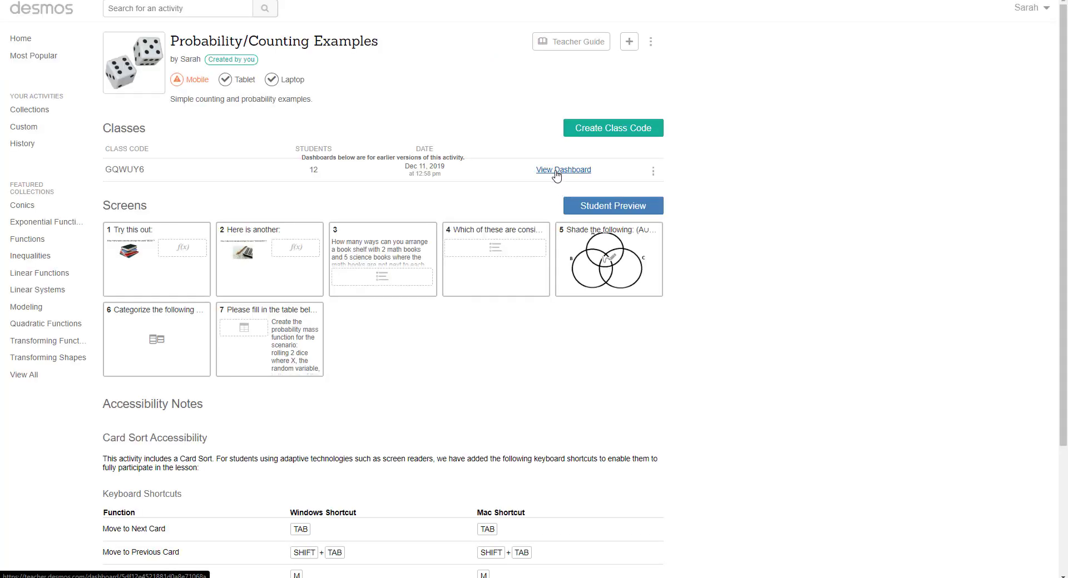
left_click(556, 171)
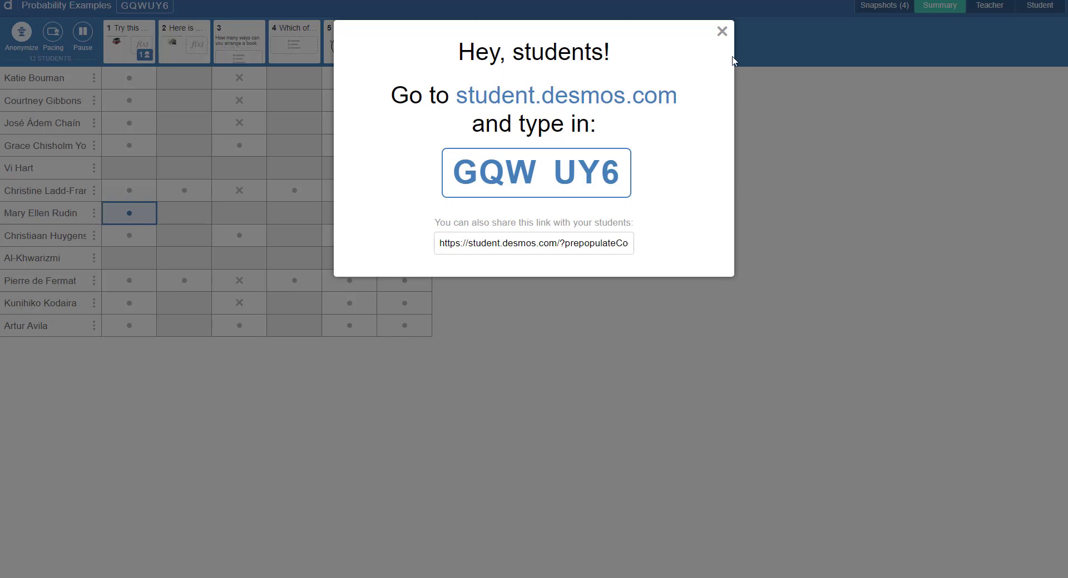
left_click(724, 32)
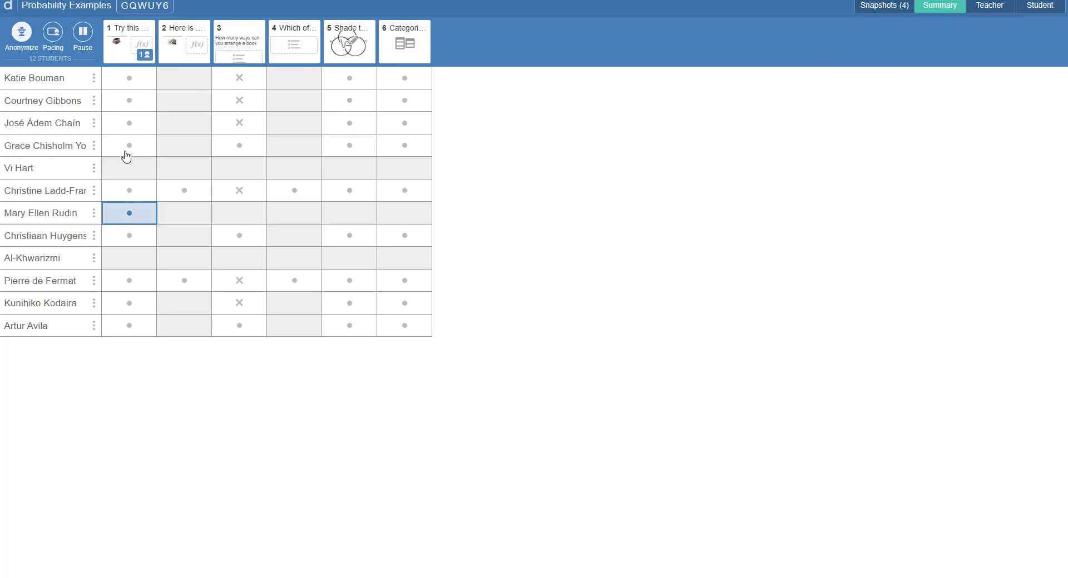
- Toggle the anonymized student names off and back on in the class dashboard
left_click(22, 34)
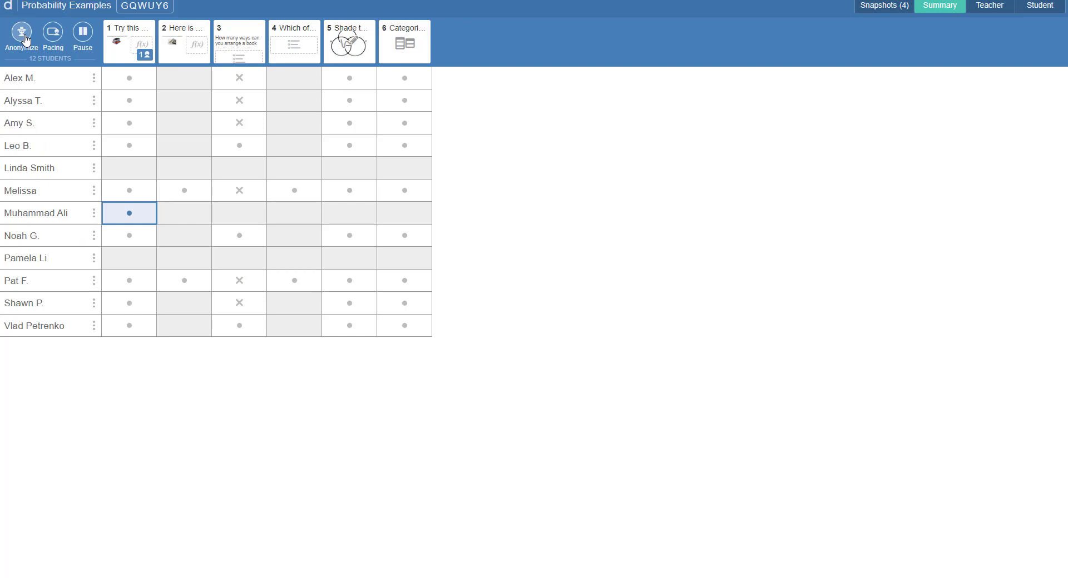
left_click(24, 35)
left_click(24, 36)
left_click(24, 36)
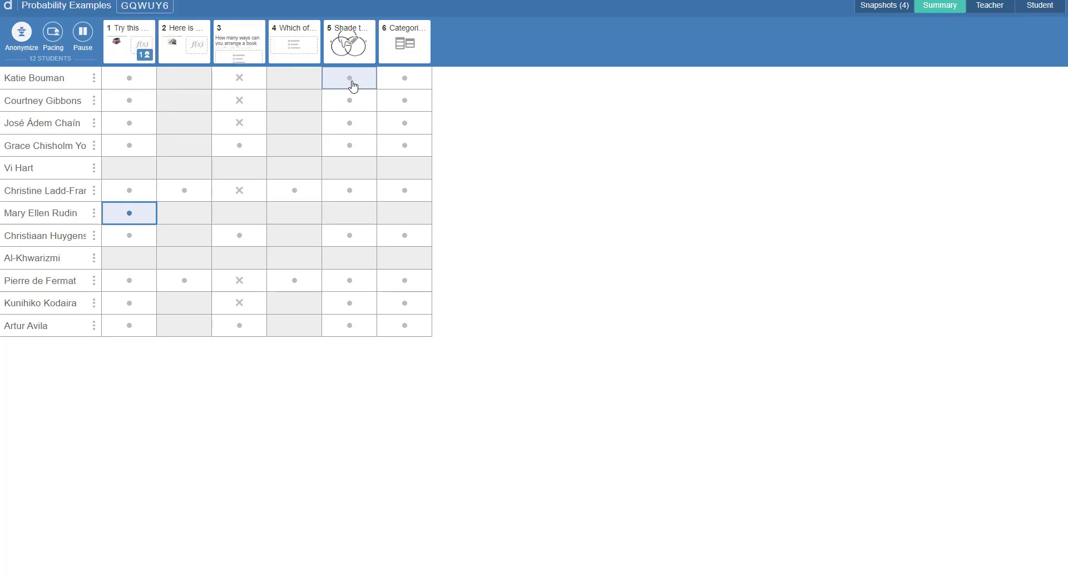
- View the first student's answer and explanation for the bookshelf question on screen 3
left_click(230, 83)
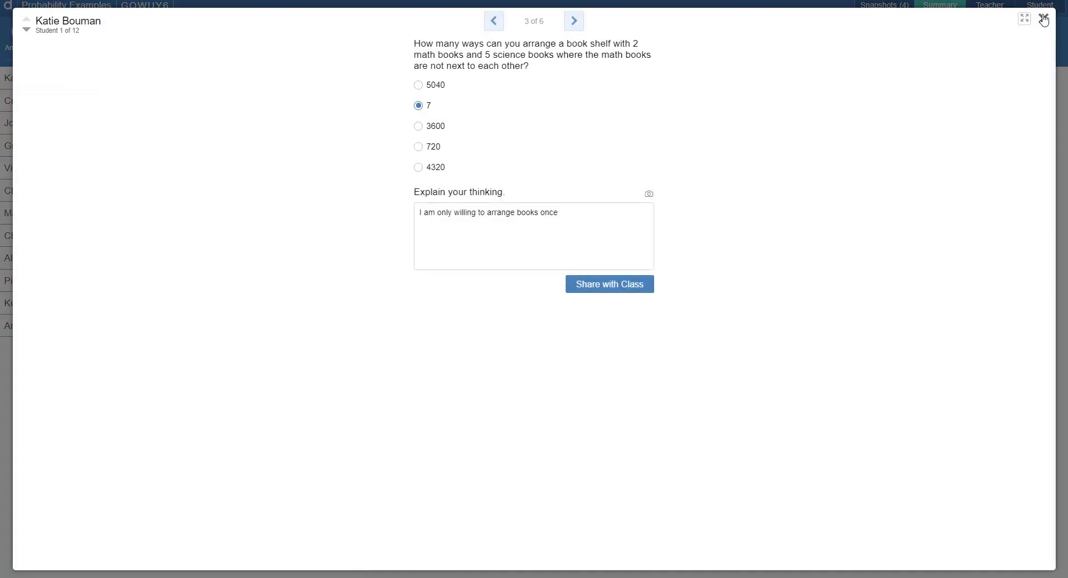
left_click(1043, 20)
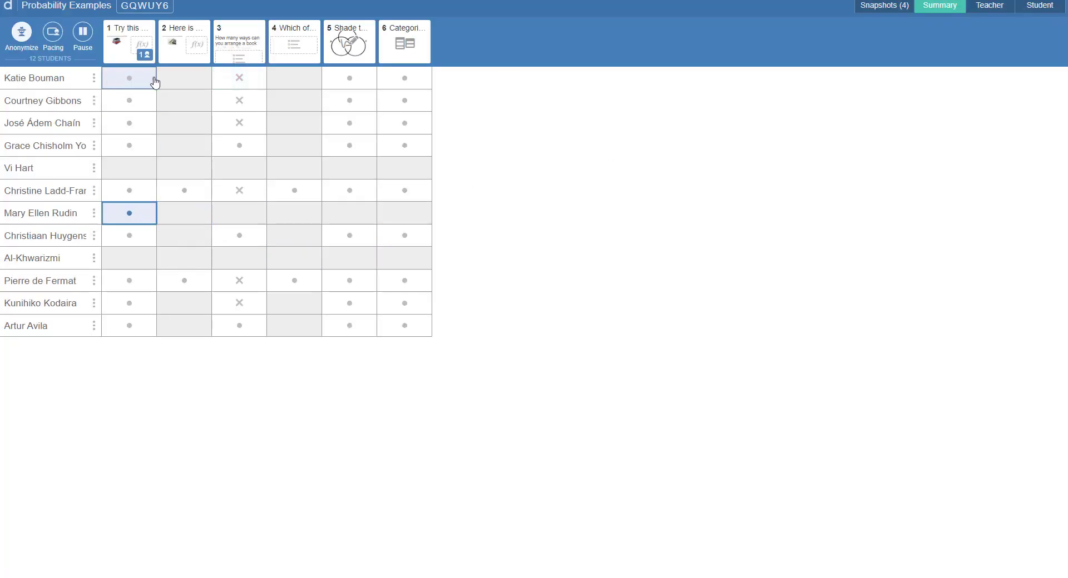
- Review the class's individual responses and answer summary for screen 1, and view the responses for screen 2
left_click(143, 42)
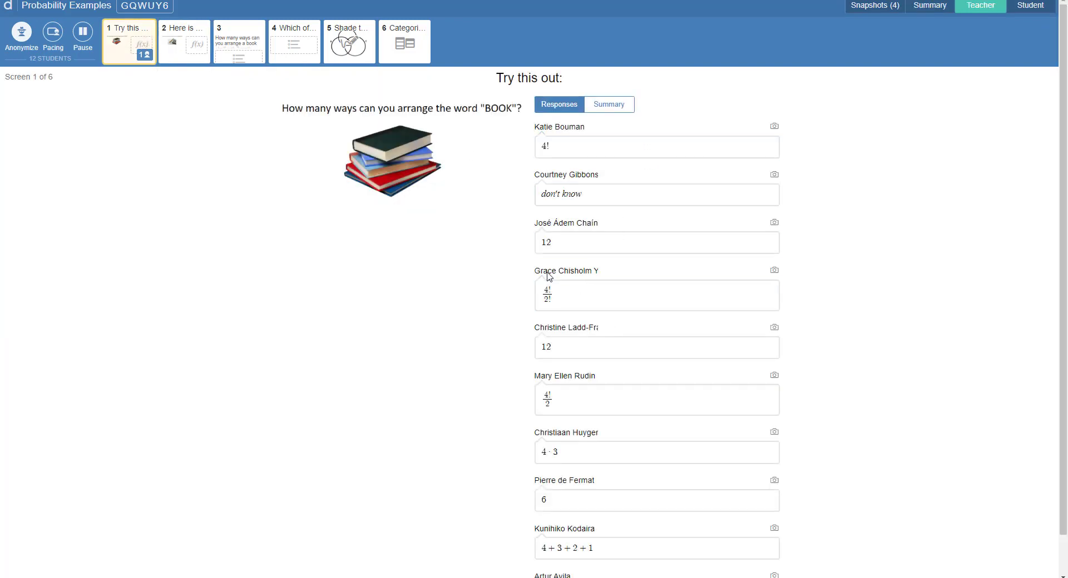
scroll(533, 447, "down", 1)
scroll(529, 439, "up", 1)
left_click(605, 109)
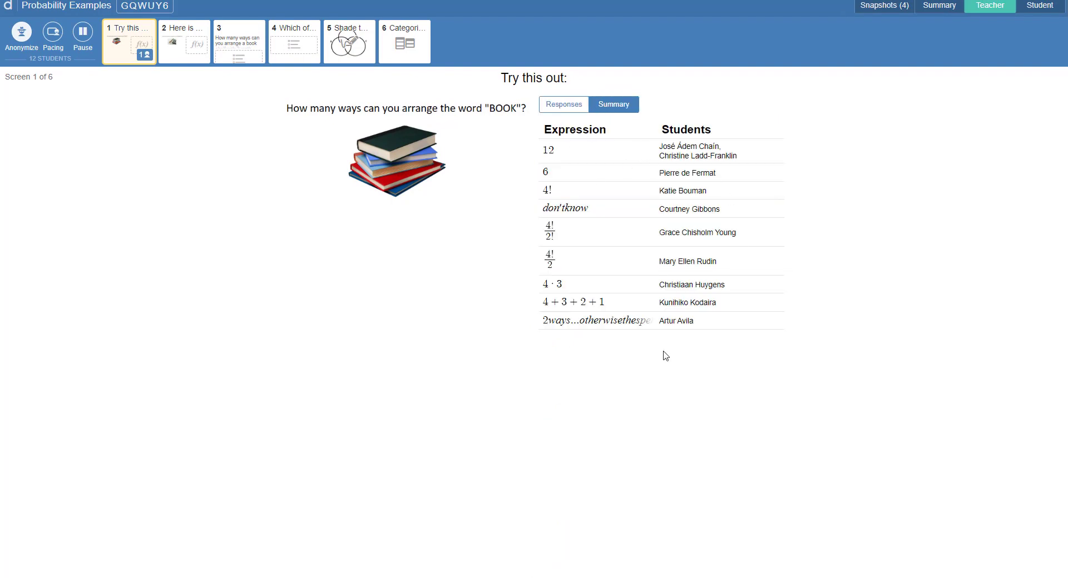
left_click(187, 61)
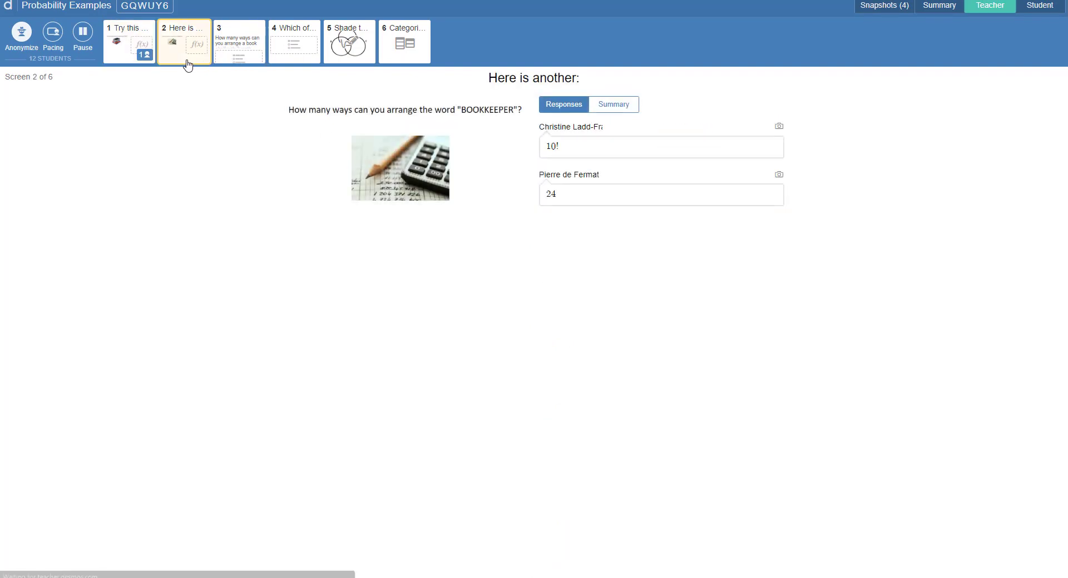
- Review the class's answers and explanations for the bookshelf question on screen 3 with the answer key shown
left_click(240, 46)
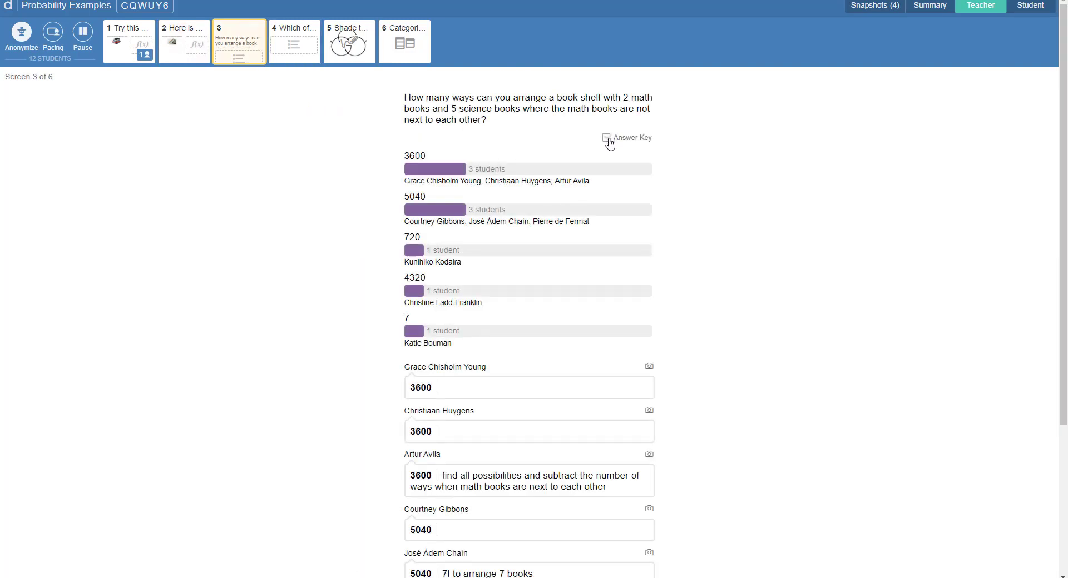
left_click(607, 137)
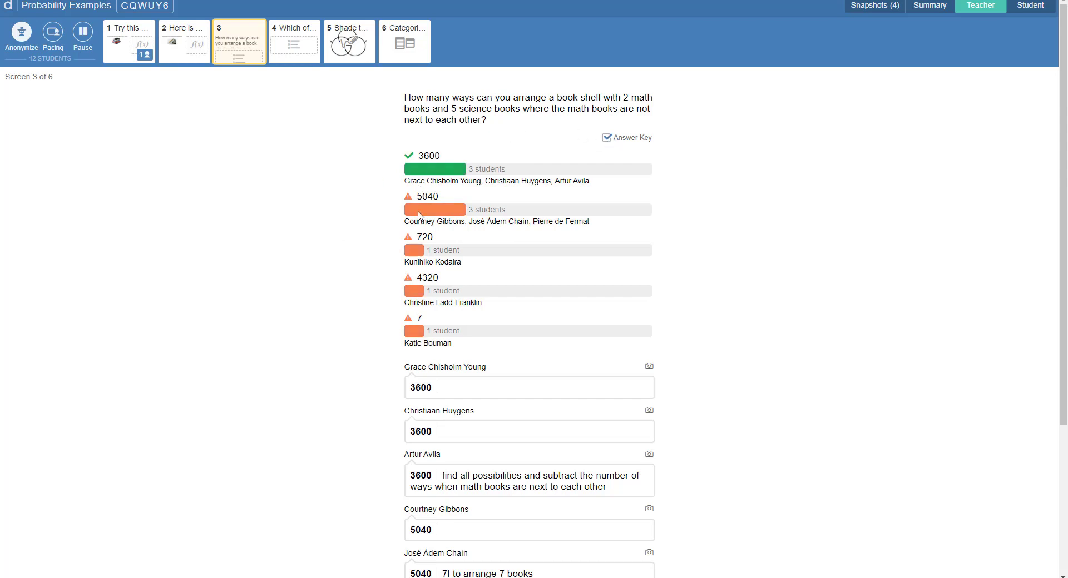
scroll(308, 387, "up", 4)
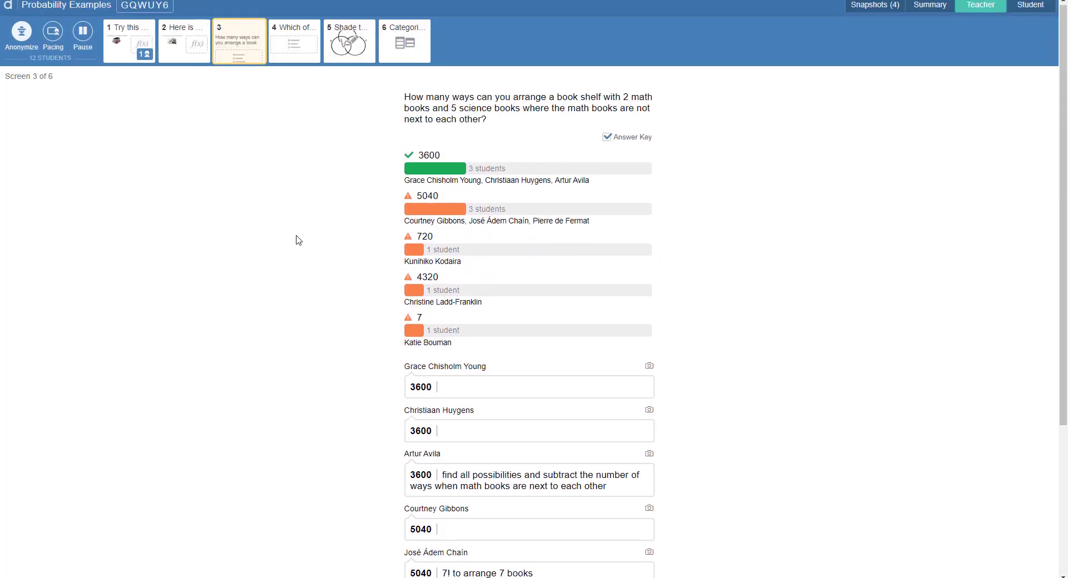
scroll(489, 208, "down", 4)
left_click(534, 216)
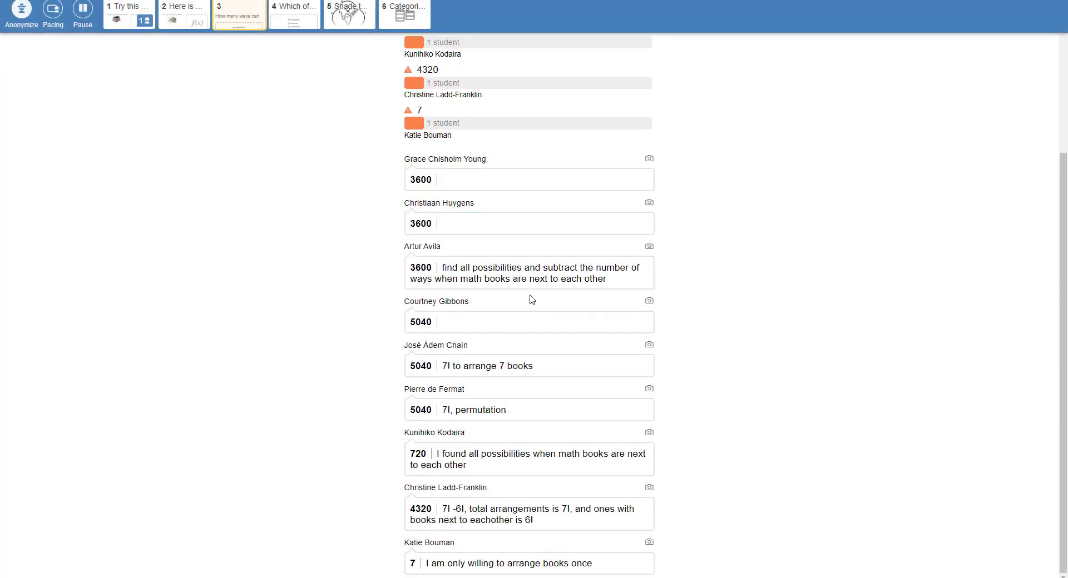
scroll(352, 427, "up", 4)
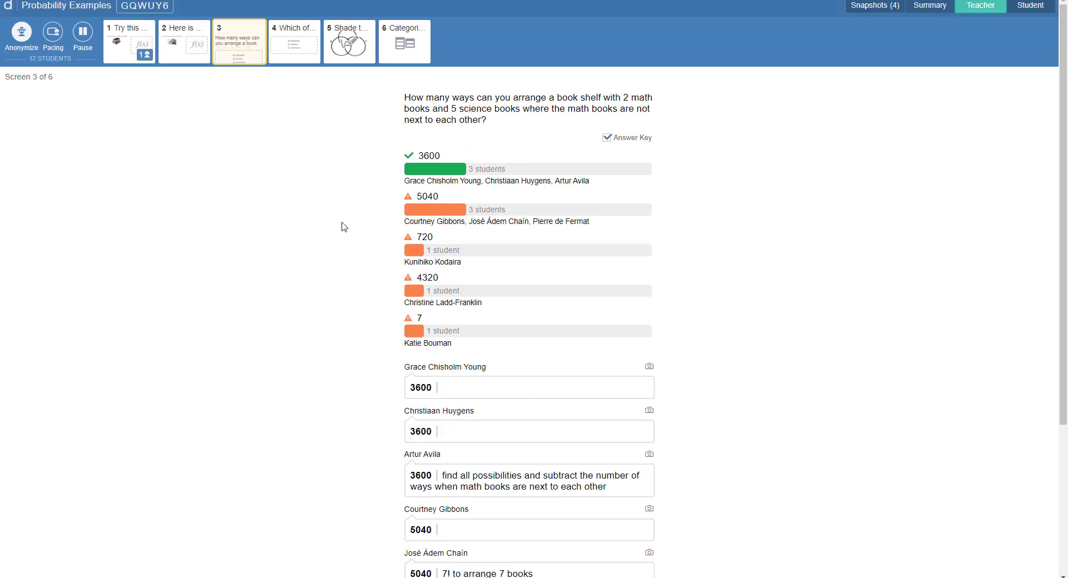
- View the class's independent-events choices on screen 4 and the Venn diagram sketches on screen 5 as one overlay
left_click(295, 51)
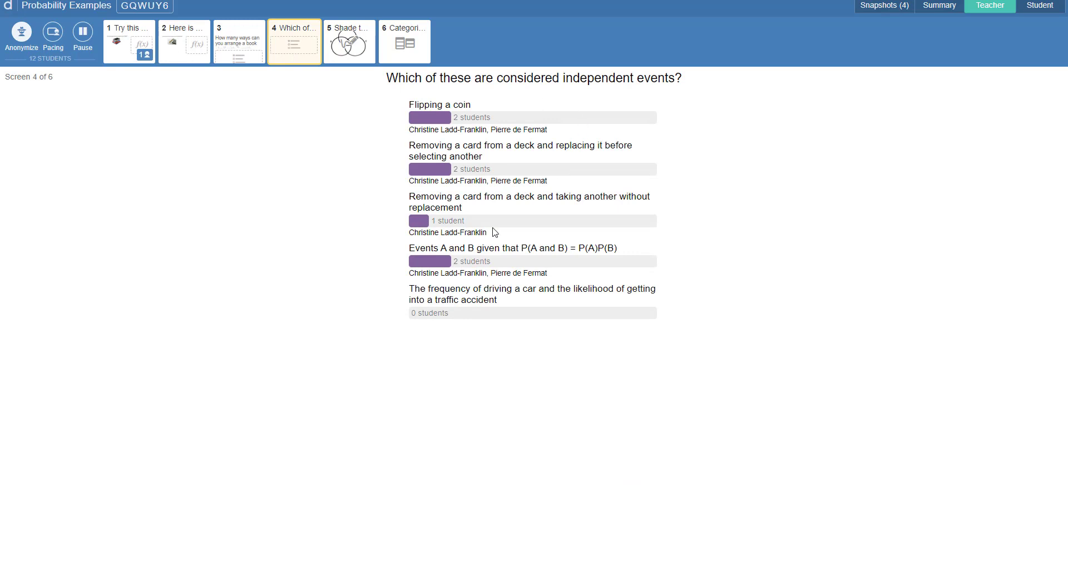
left_click(345, 62)
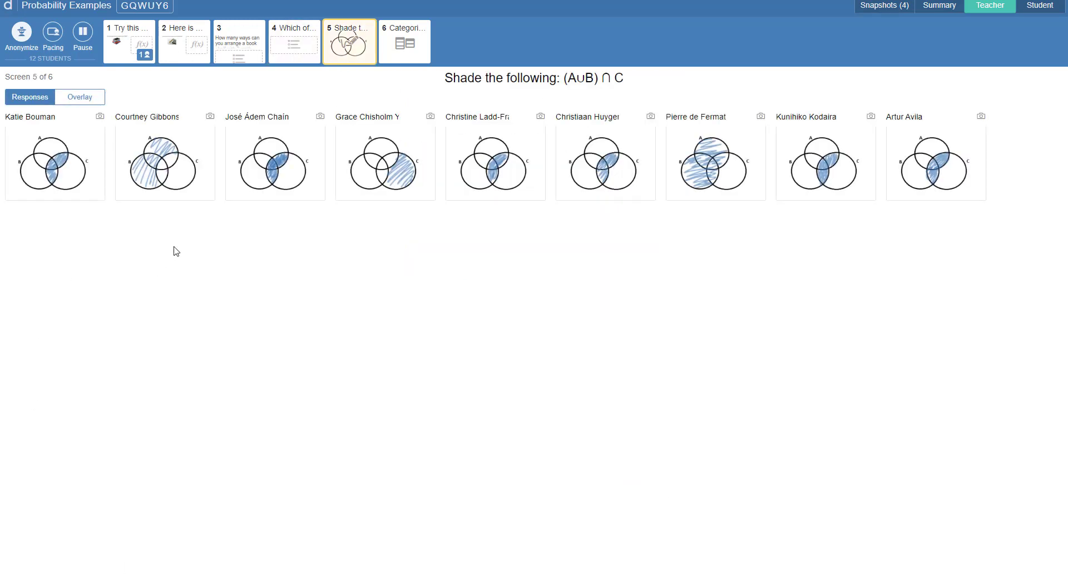
left_click(77, 104)
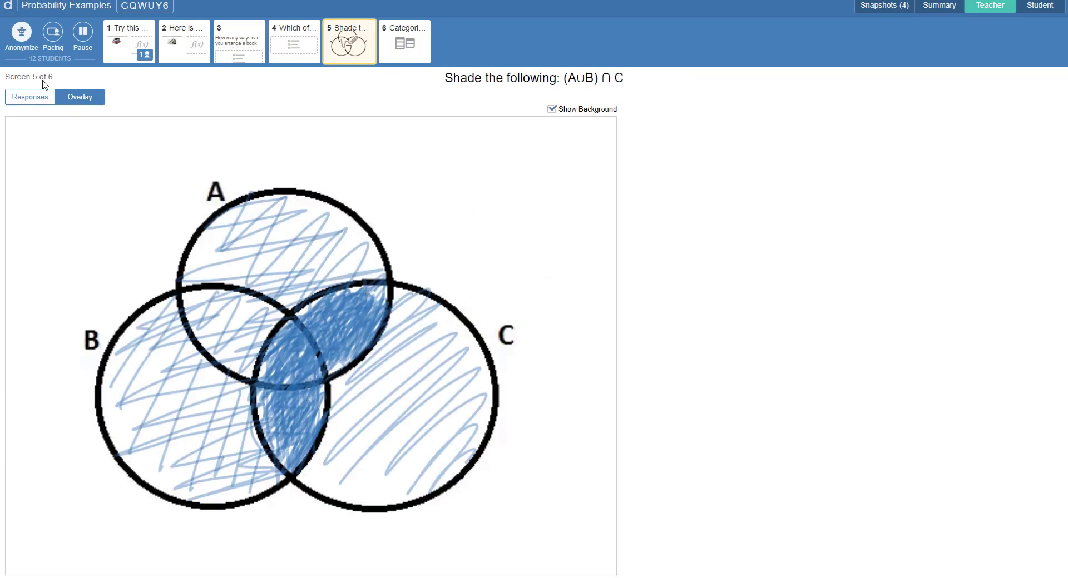
- Examine the screen 6 card sort through all its most common groups and one student's individual response
left_click(430, 65)
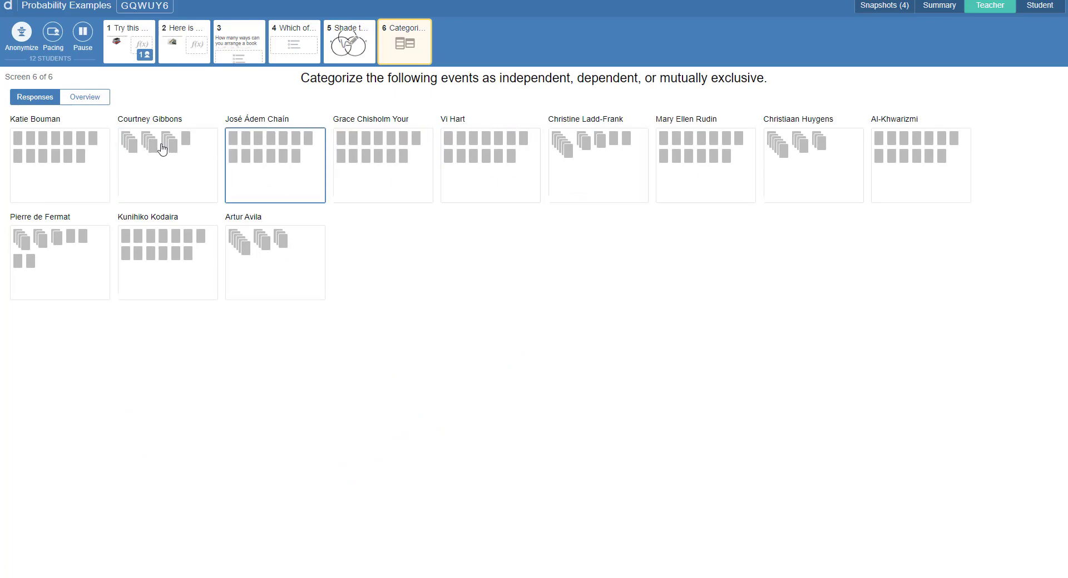
left_click(93, 98)
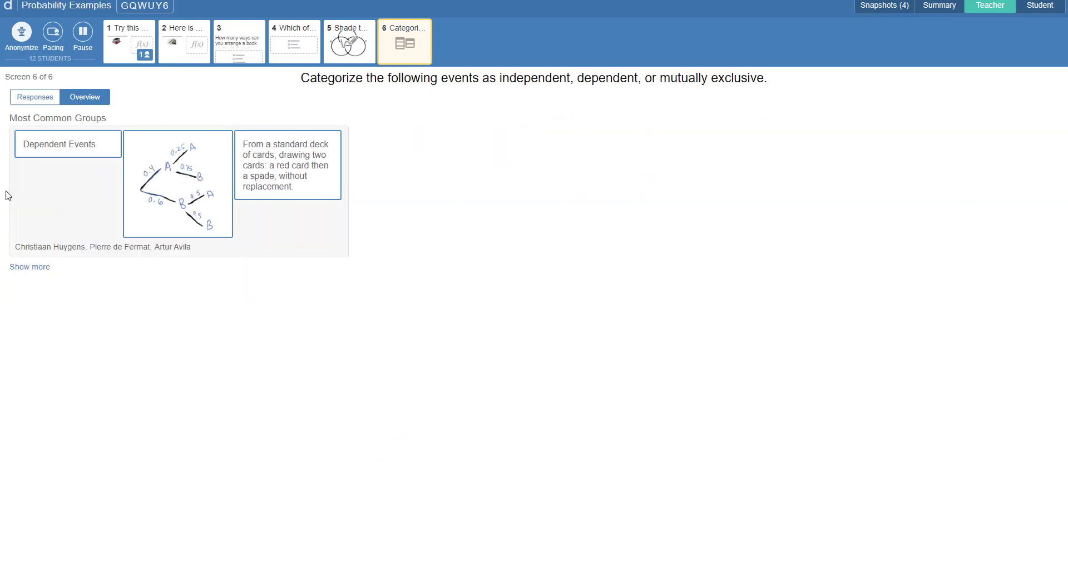
left_click(43, 268)
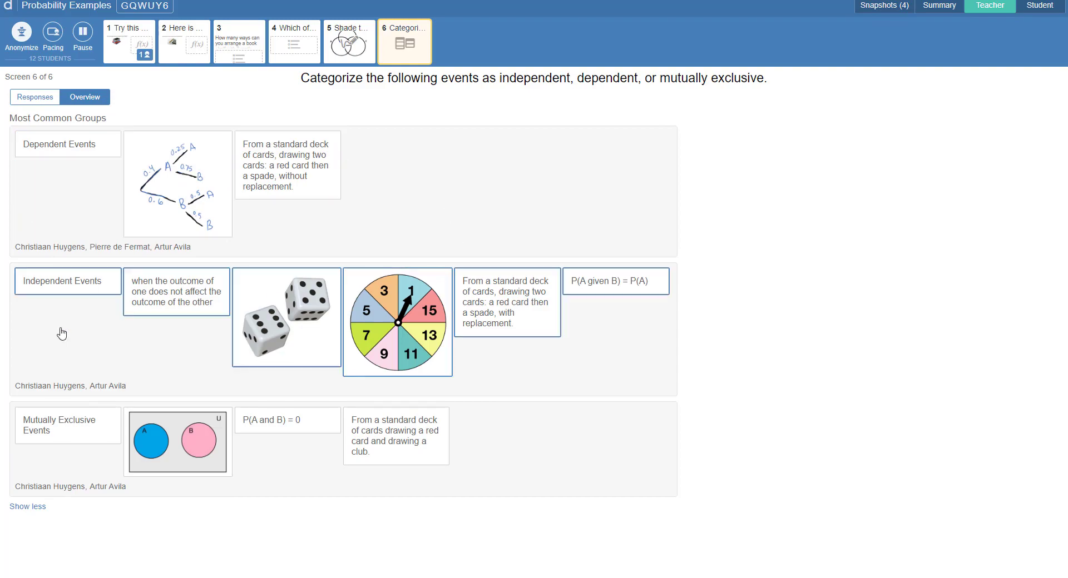
left_click(35, 98)
left_click(477, 174)
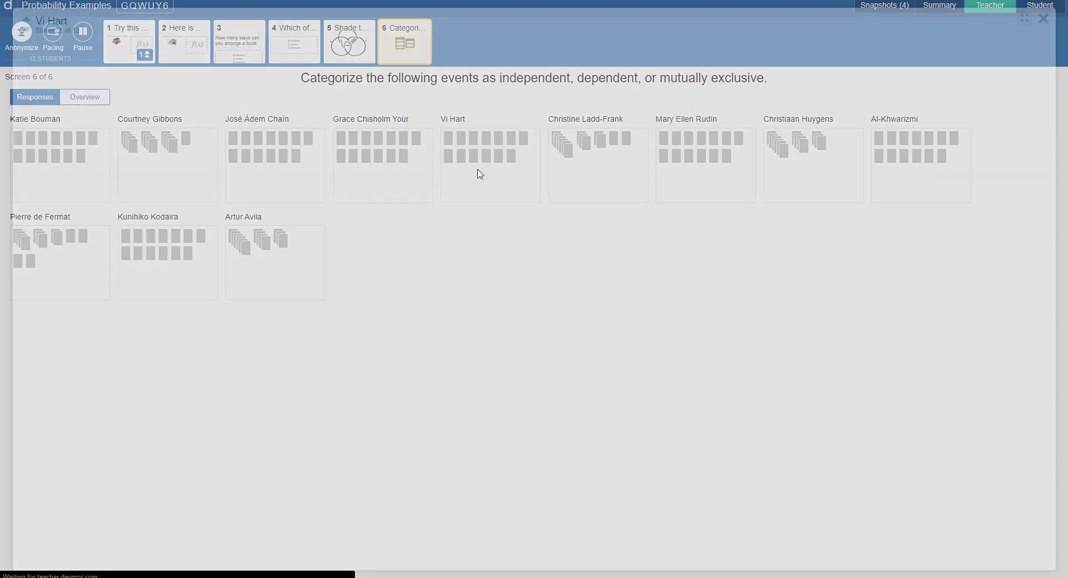
left_click(1044, 19)
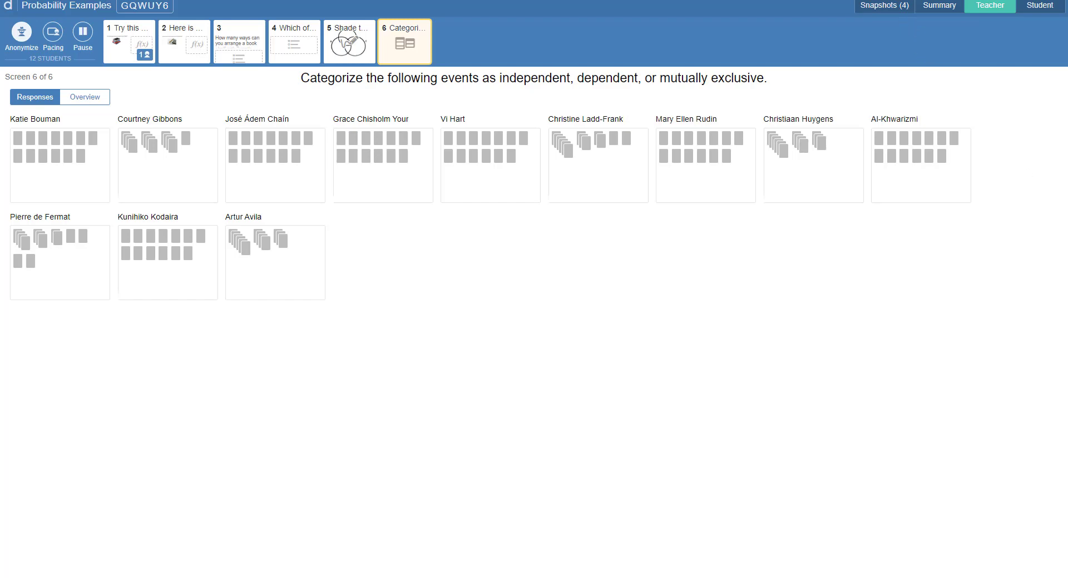
- Open the class snapshots and present both collections, from "What if we had a longer word?" to the duplicate letters question
left_click(877, 10)
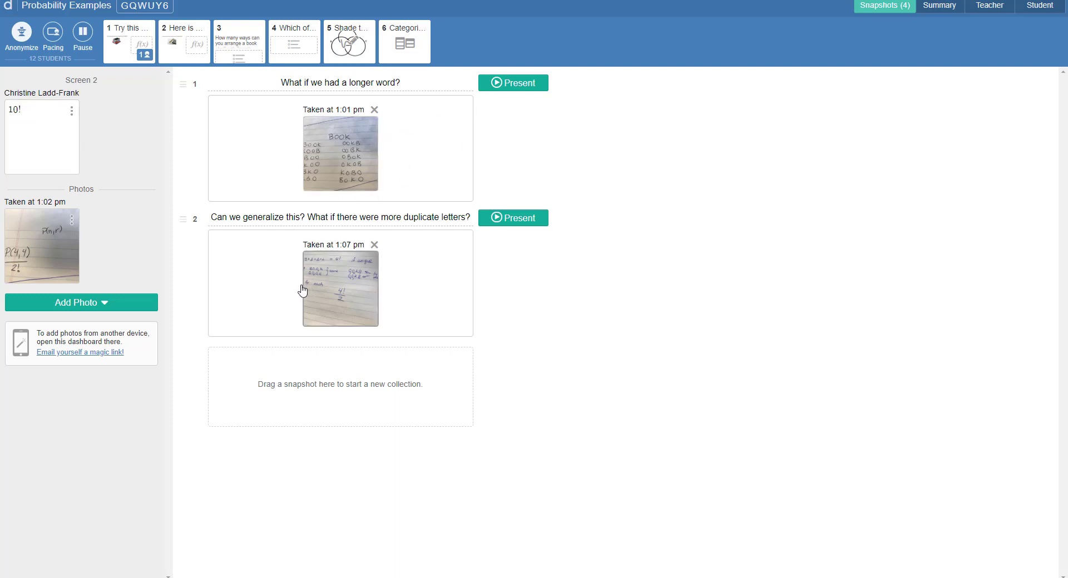
left_click(517, 84)
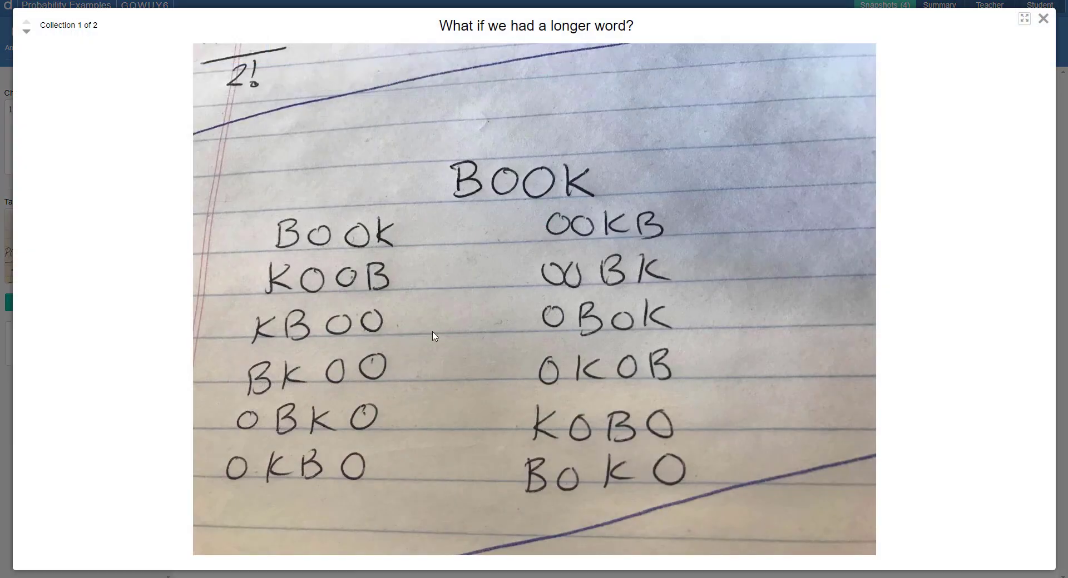
left_click(26, 33)
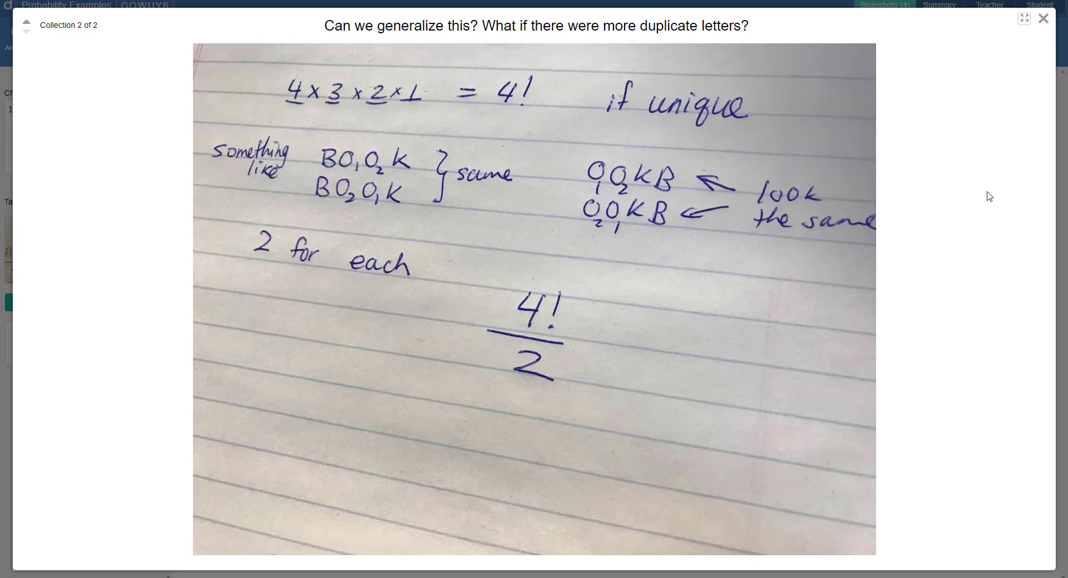
left_click(1044, 20)
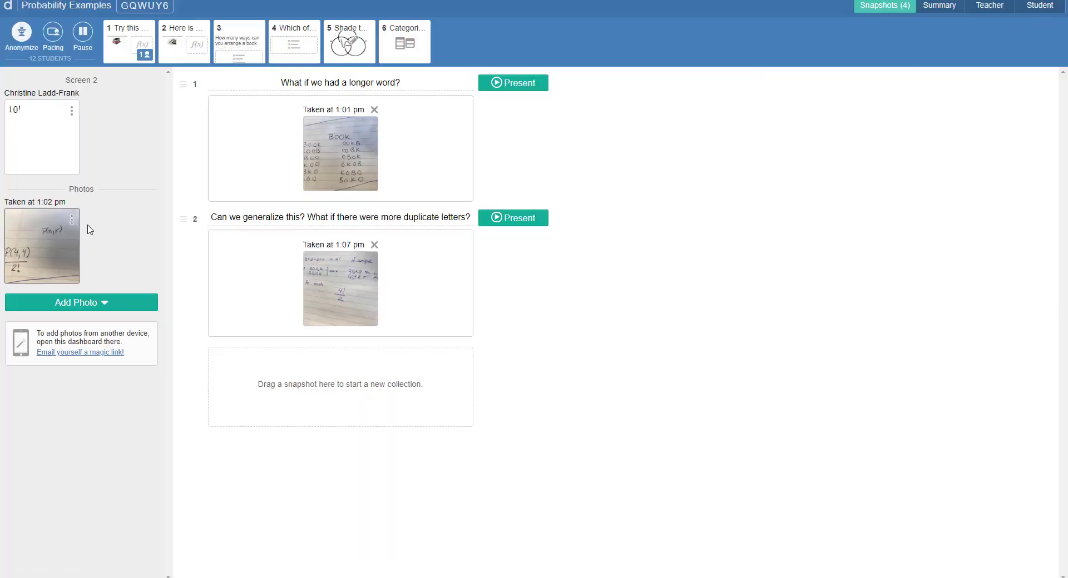
- Look at the dashboard's student view and the class progress summary, returning to the teacher view after each
left_click(1042, 6)
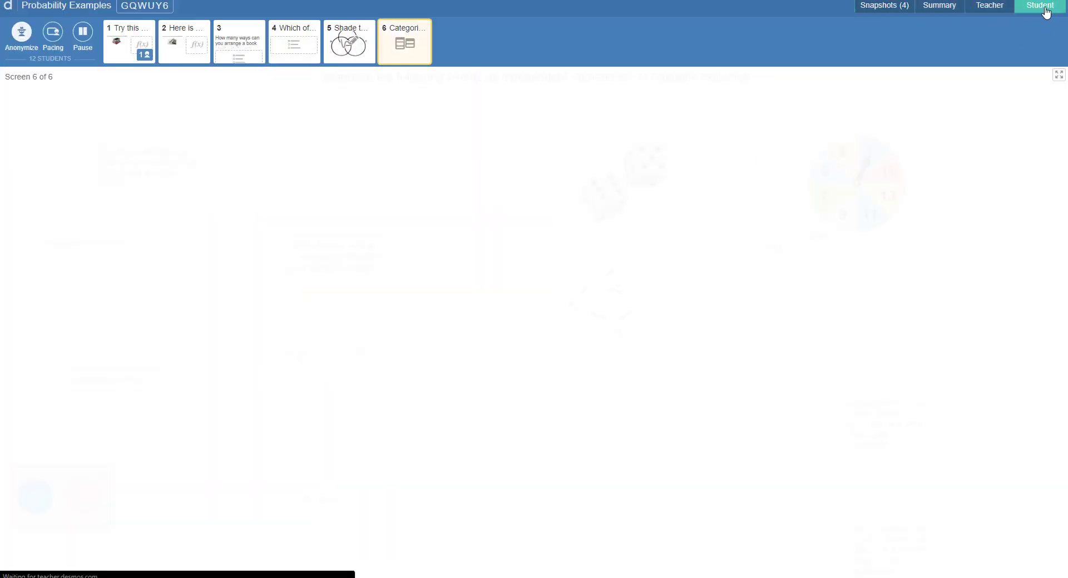
left_click(989, 6)
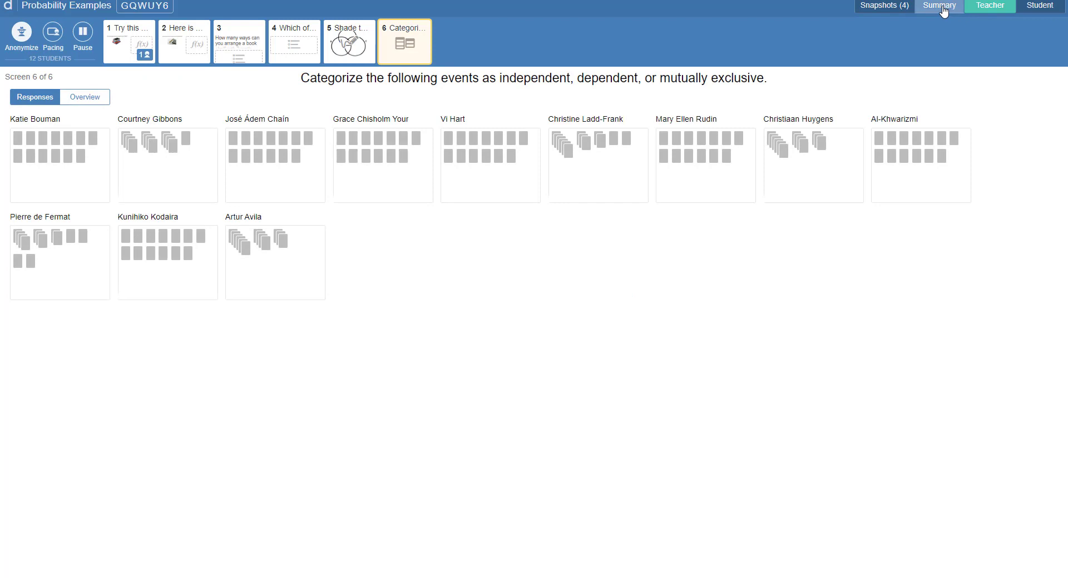
left_click(941, 6)
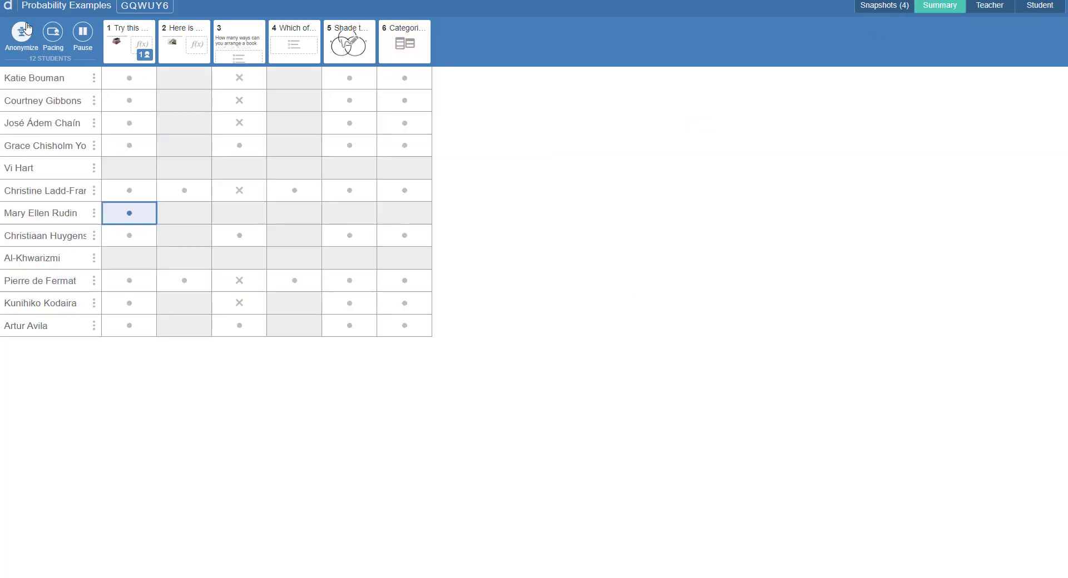
left_click(989, 7)
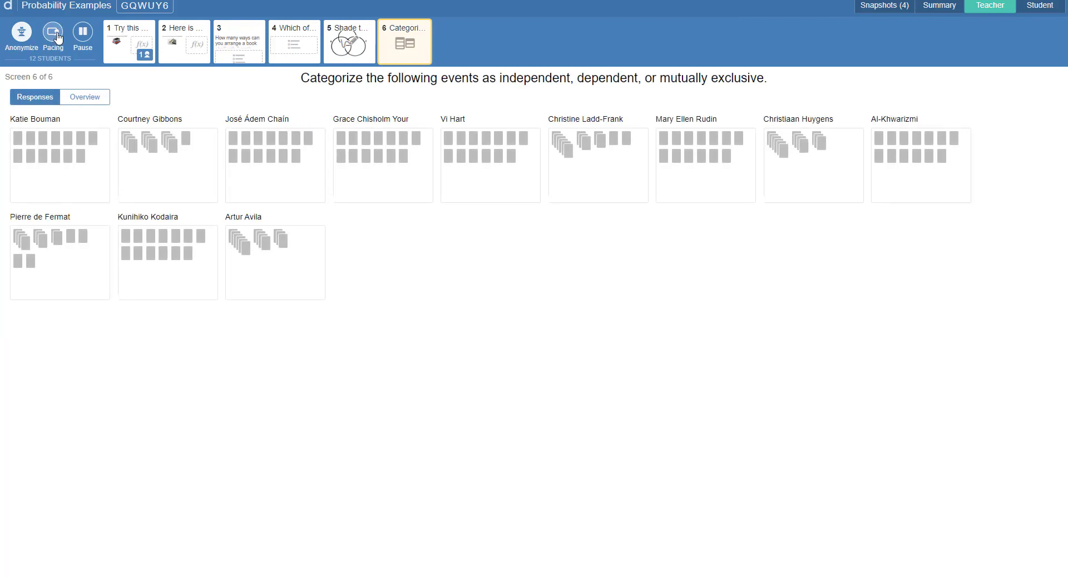
- Restrict the class to screens 1–2 with pacing, and stop the restriction again
left_click(58, 37)
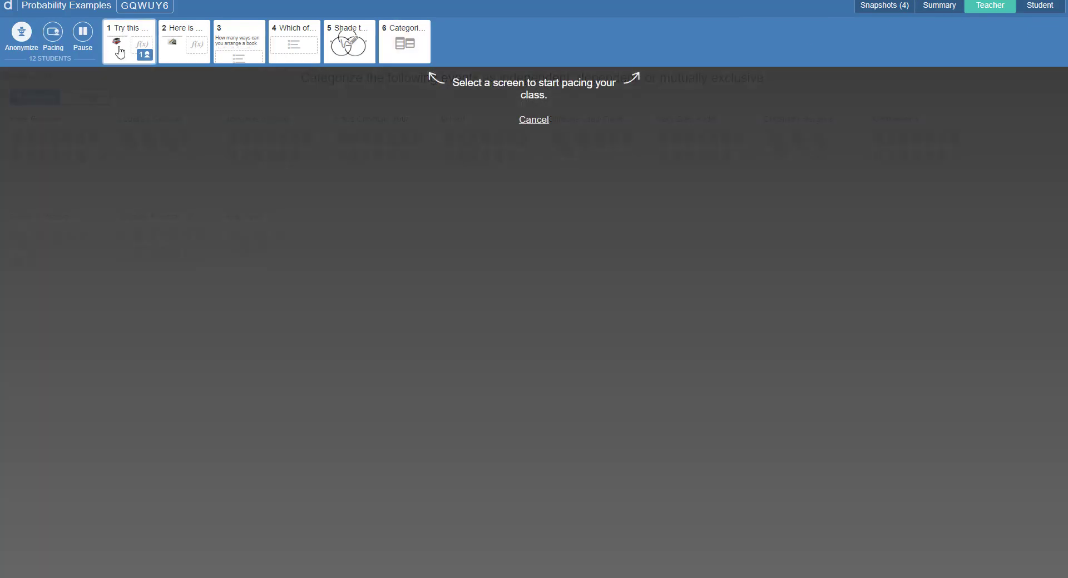
left_click(148, 52)
left_click(186, 50)
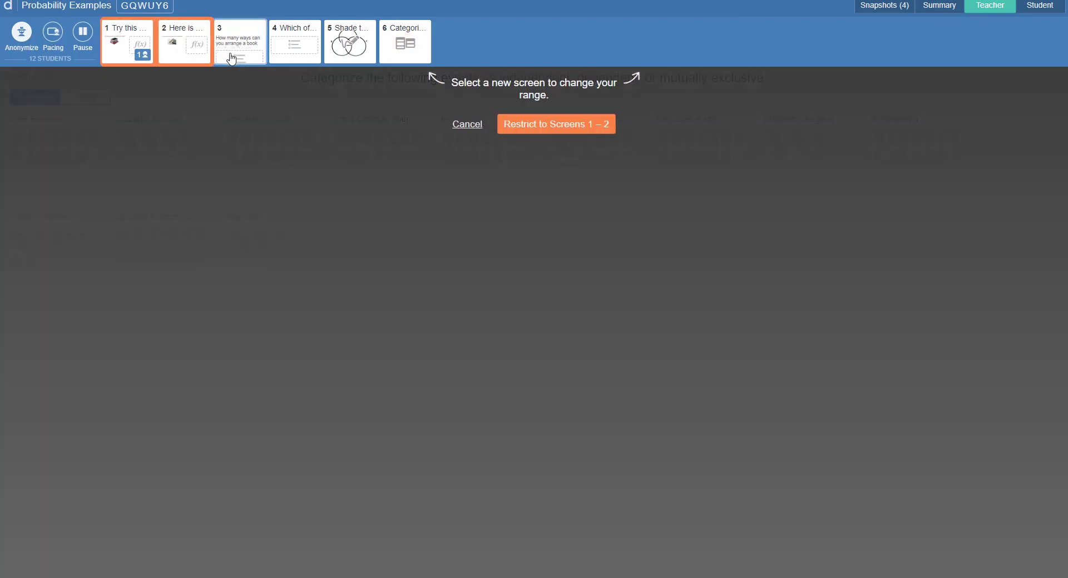
left_click(531, 130)
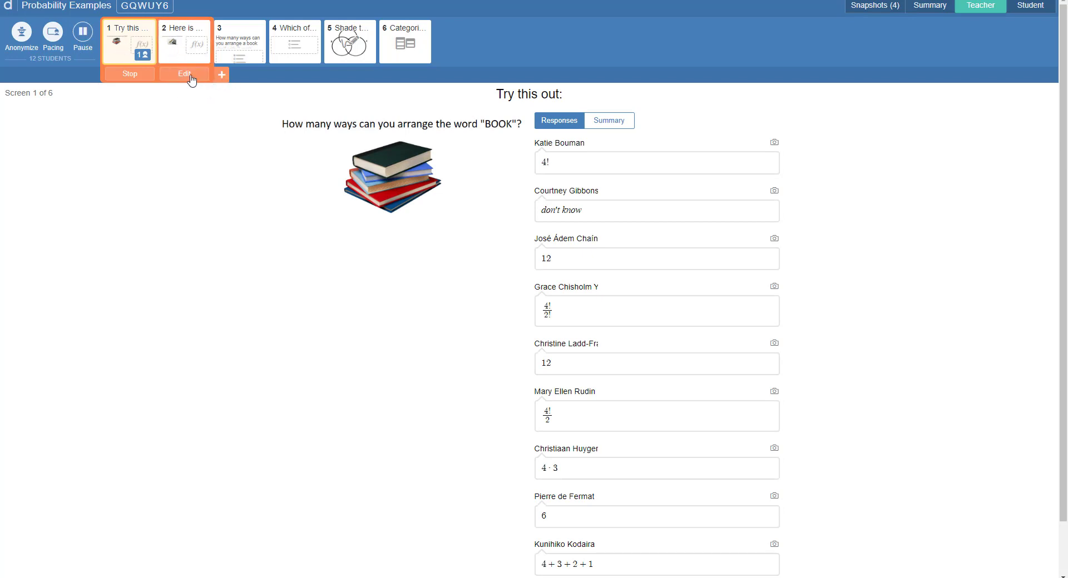
left_click(131, 75)
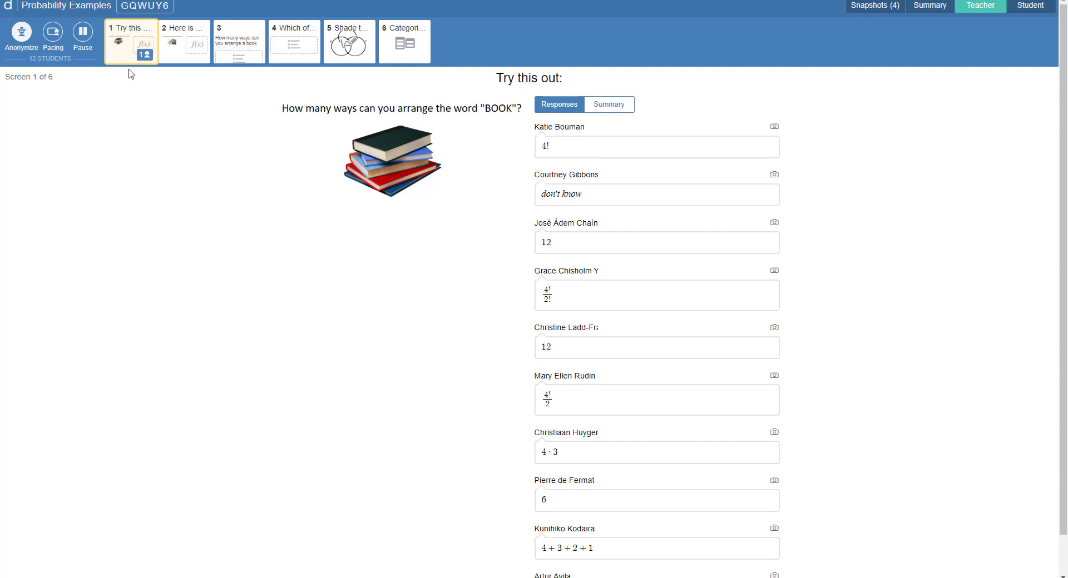
- Pause the activity for the whole class and resume it
left_click(83, 34)
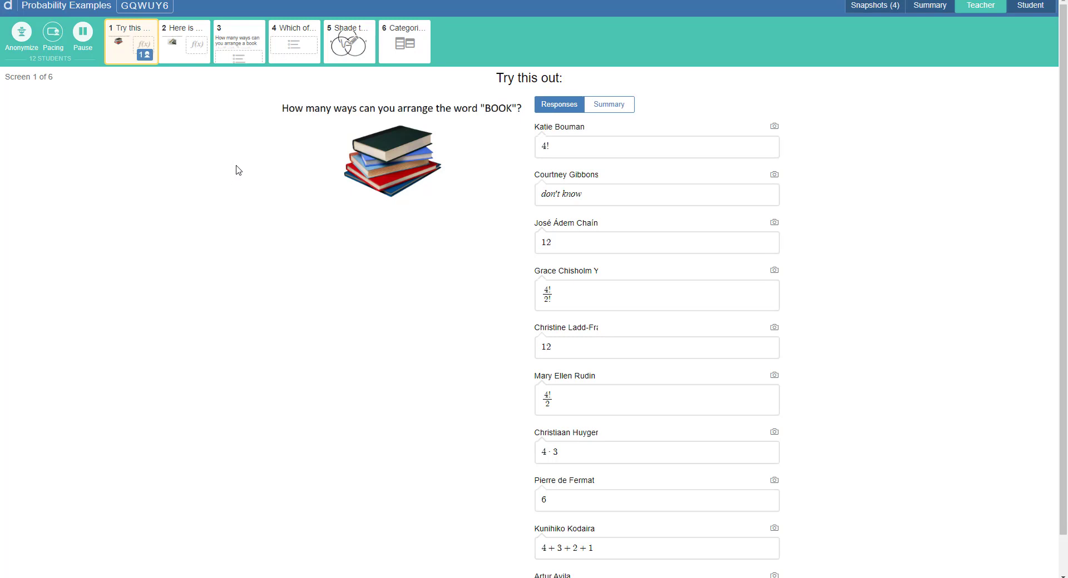
left_click(83, 39)
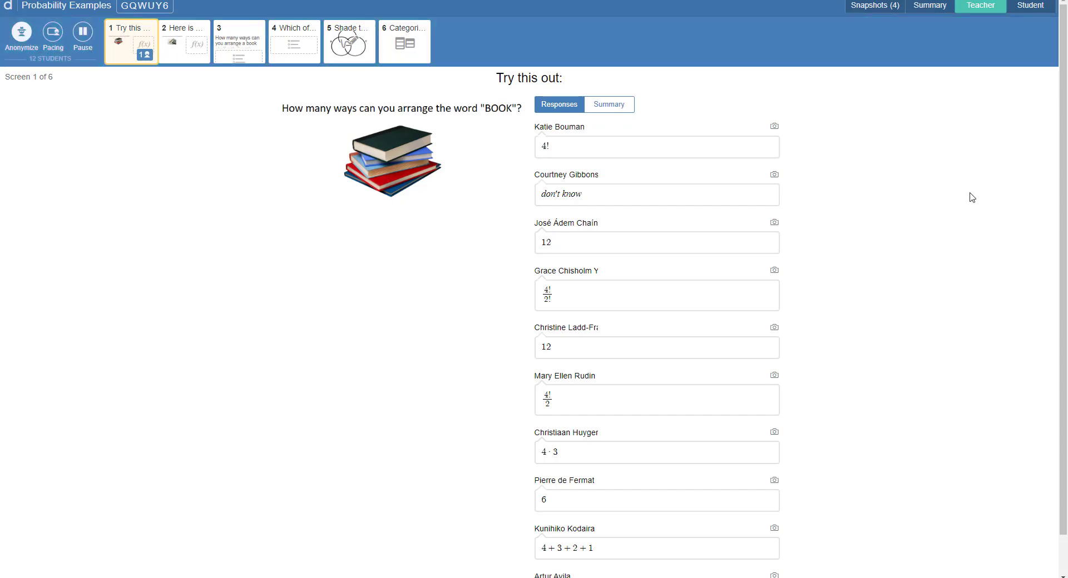
- Leave the class dashboard for the Desmos teacher home page
scroll(972, 199, "down", 1)
scroll(972, 200, "up", 1)
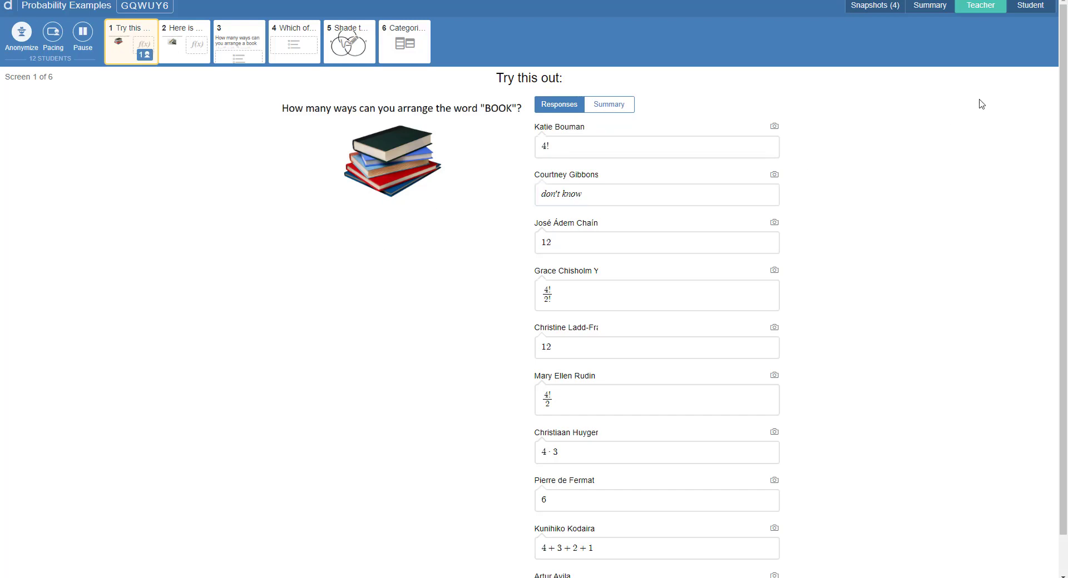
left_click(8, 10)
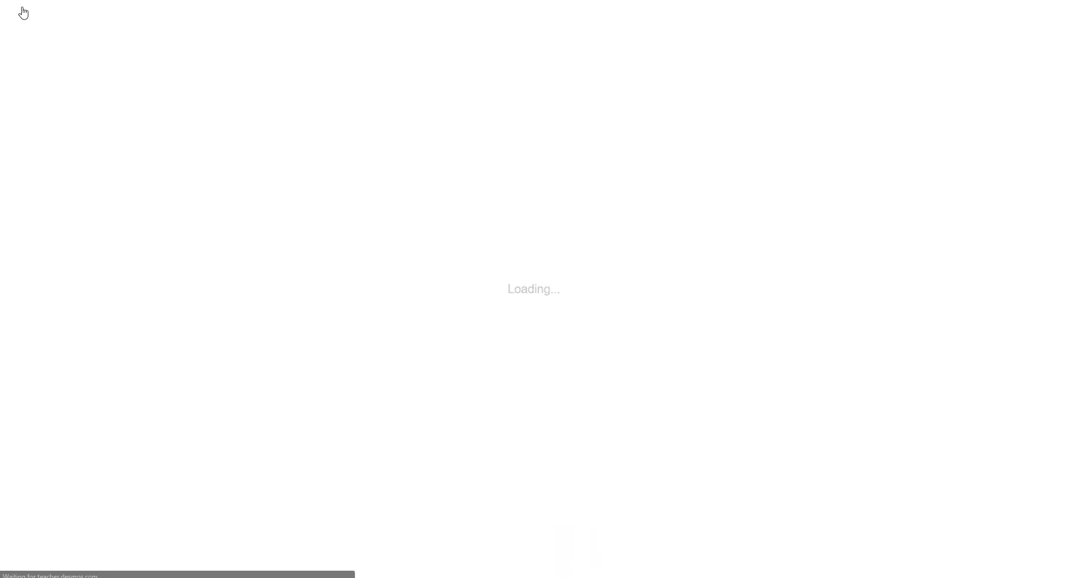